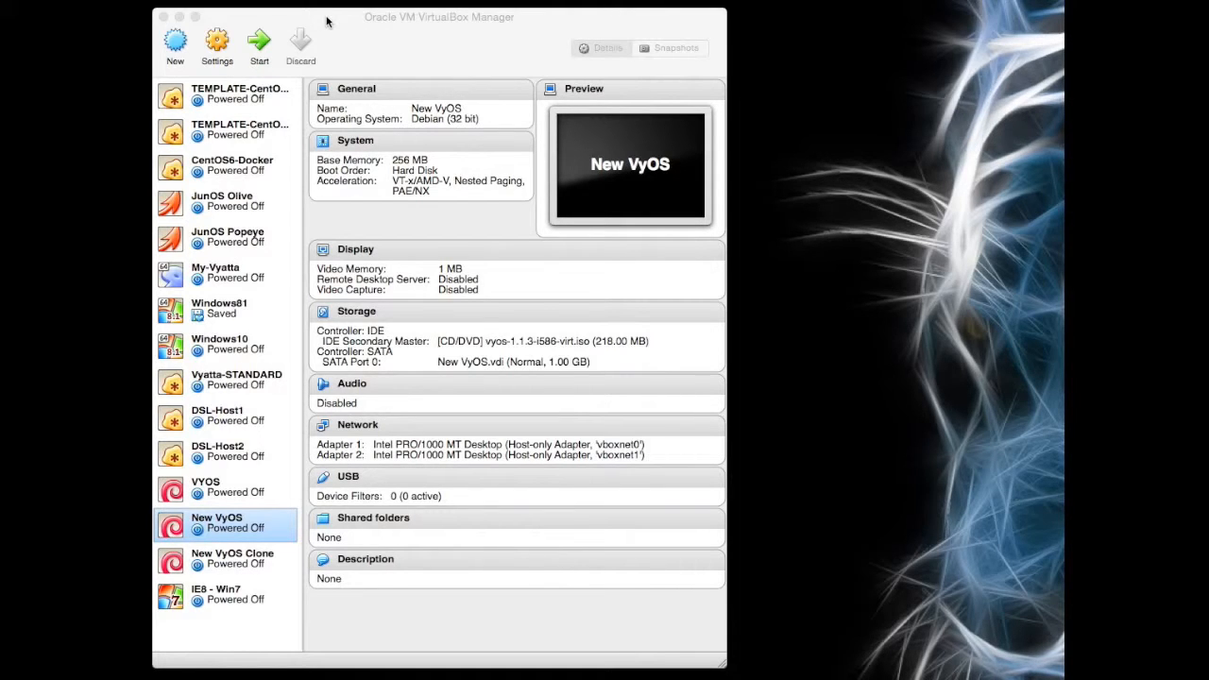
# Open the VirtualBox global preferences and reposition the window clear of the machine list
pyautogui.click(396, 26)
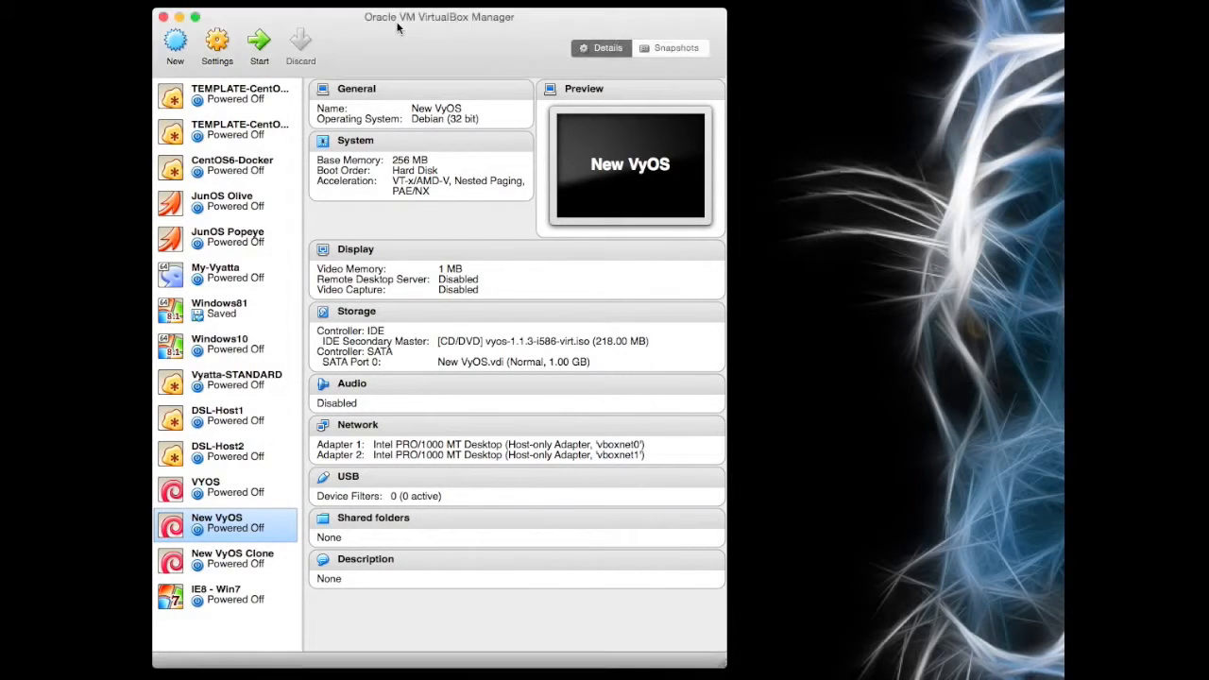
pyautogui.click(145, 0)
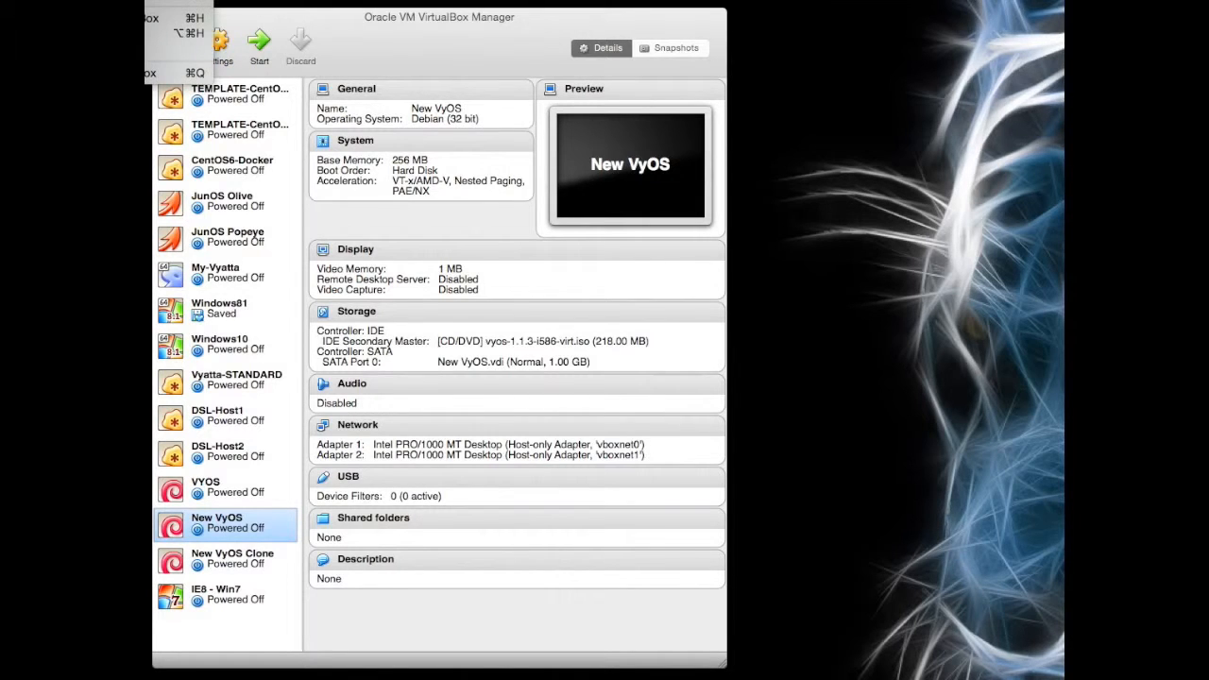
pyautogui.click(146, 0)
pyautogui.moveTo(398, 135); pyautogui.dragTo(394, 151)
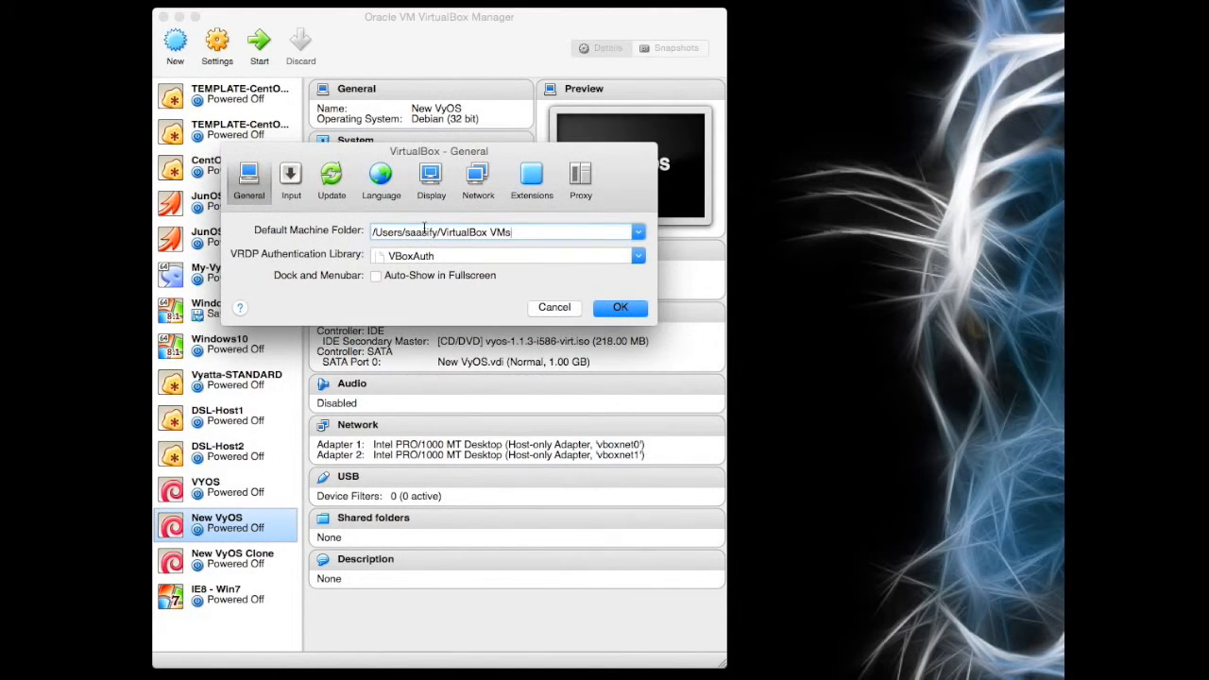
pyautogui.click(478, 181)
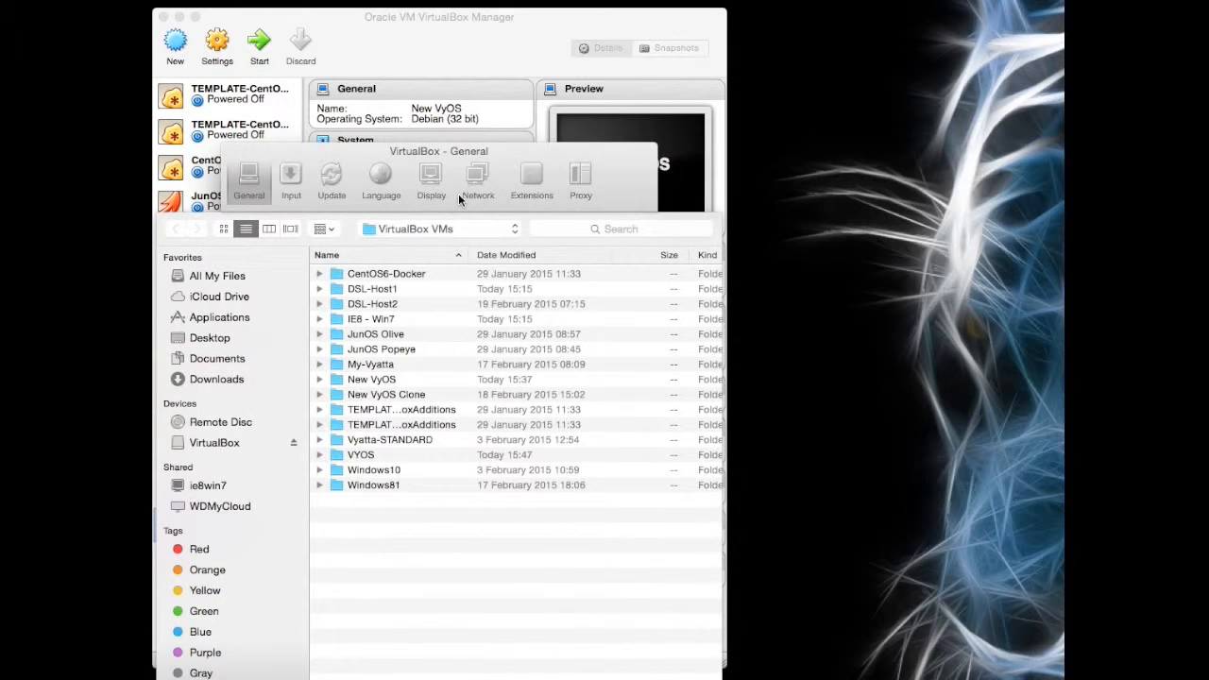
pyautogui.press('Escape')
pyautogui.moveTo(472, 150); pyautogui.dragTo(673, 63)
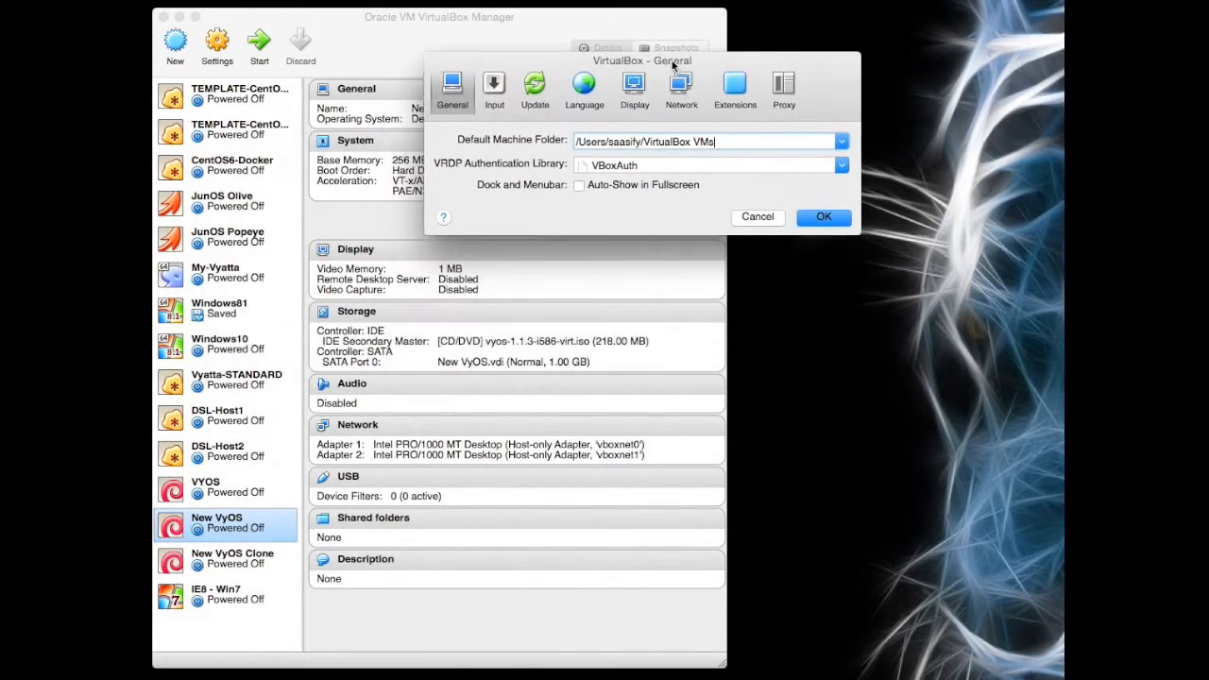
# Add a host-only network in the global network preferences
pyautogui.click(681, 93)
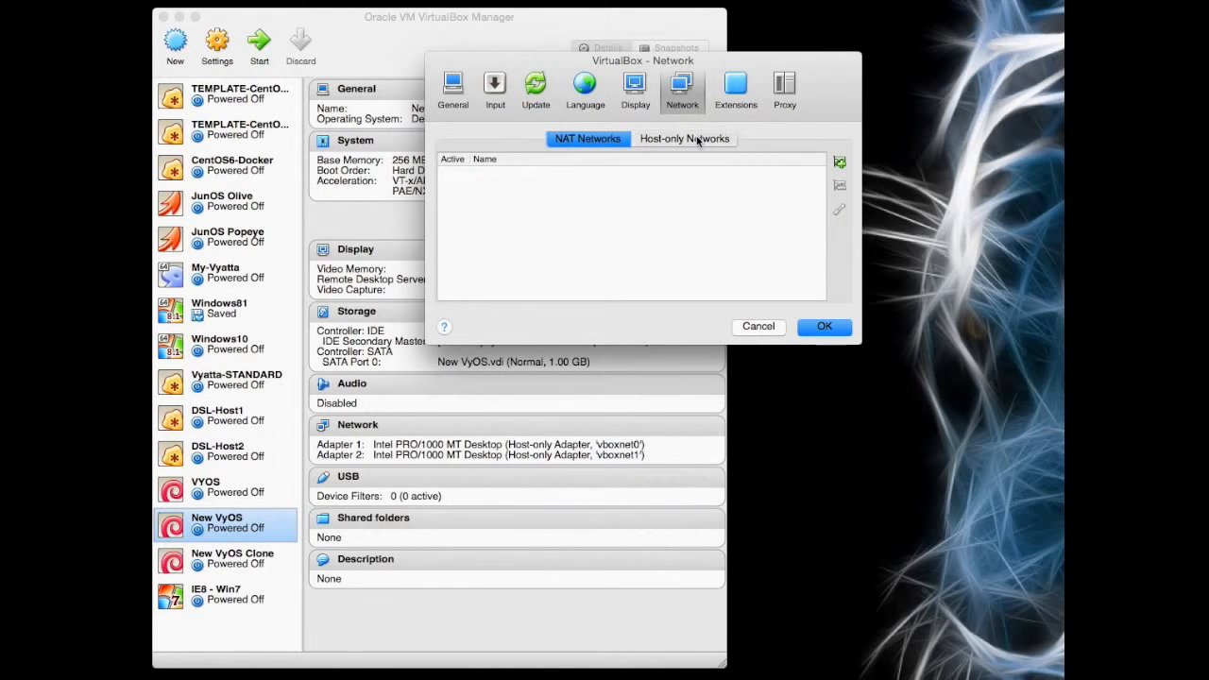
pyautogui.click(698, 140)
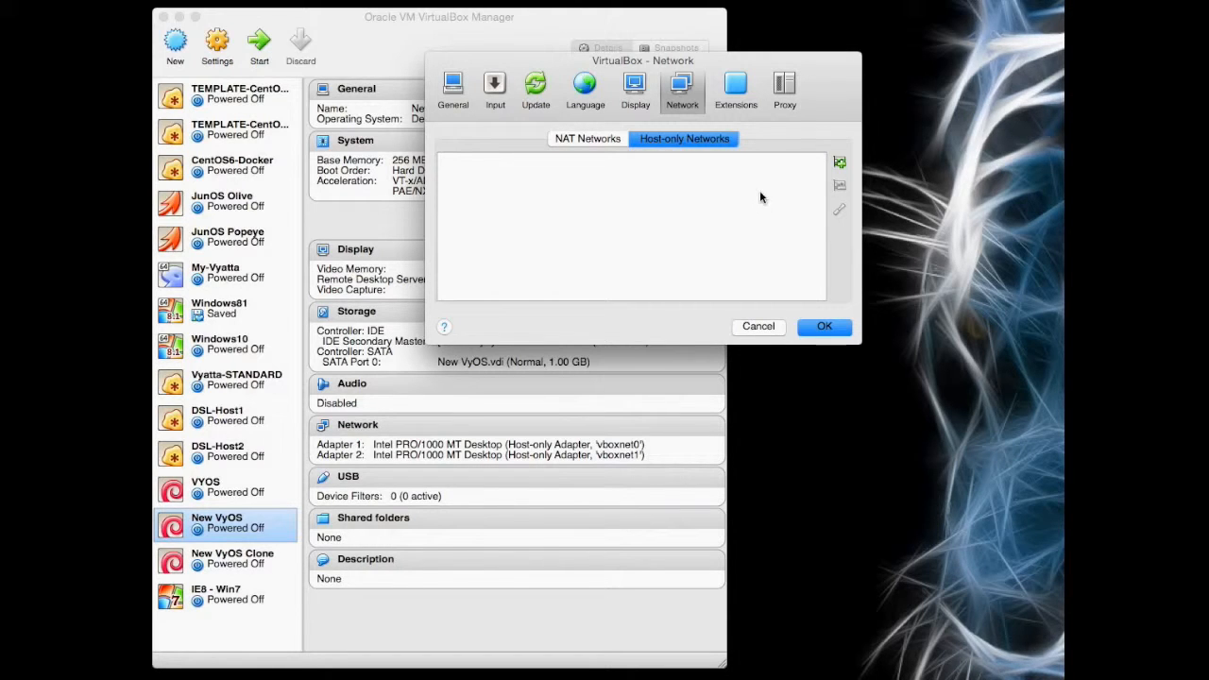
pyautogui.click(839, 164)
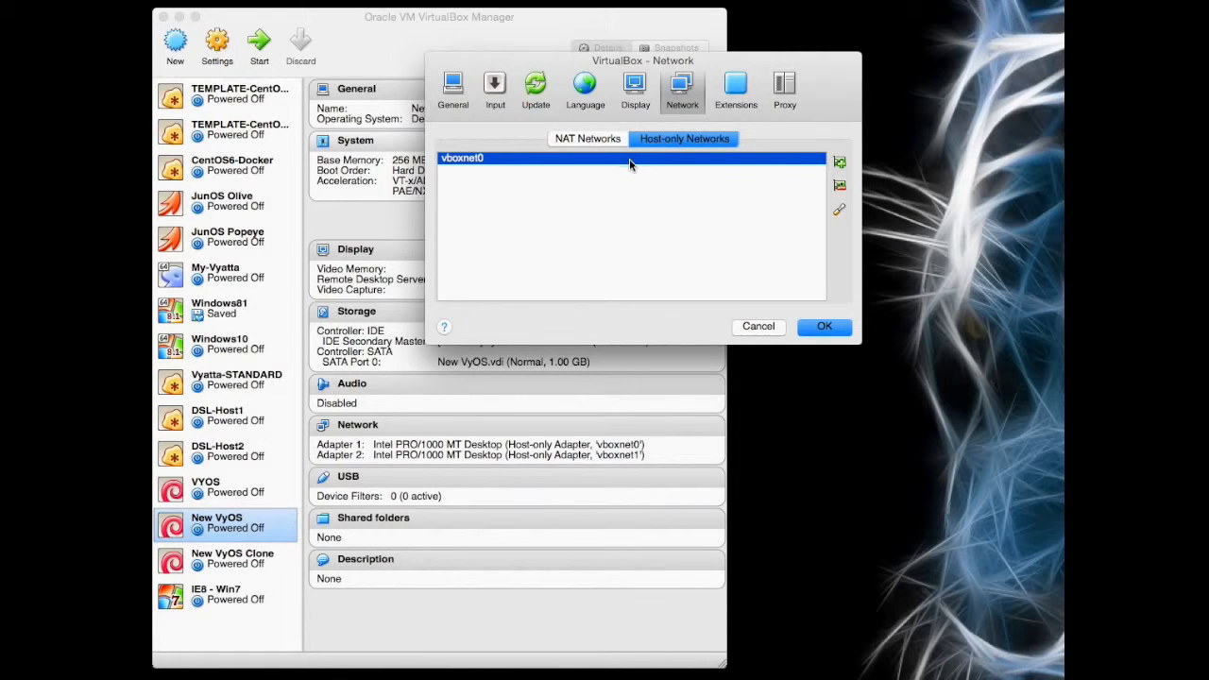
pyautogui.moveTo(630, 165)
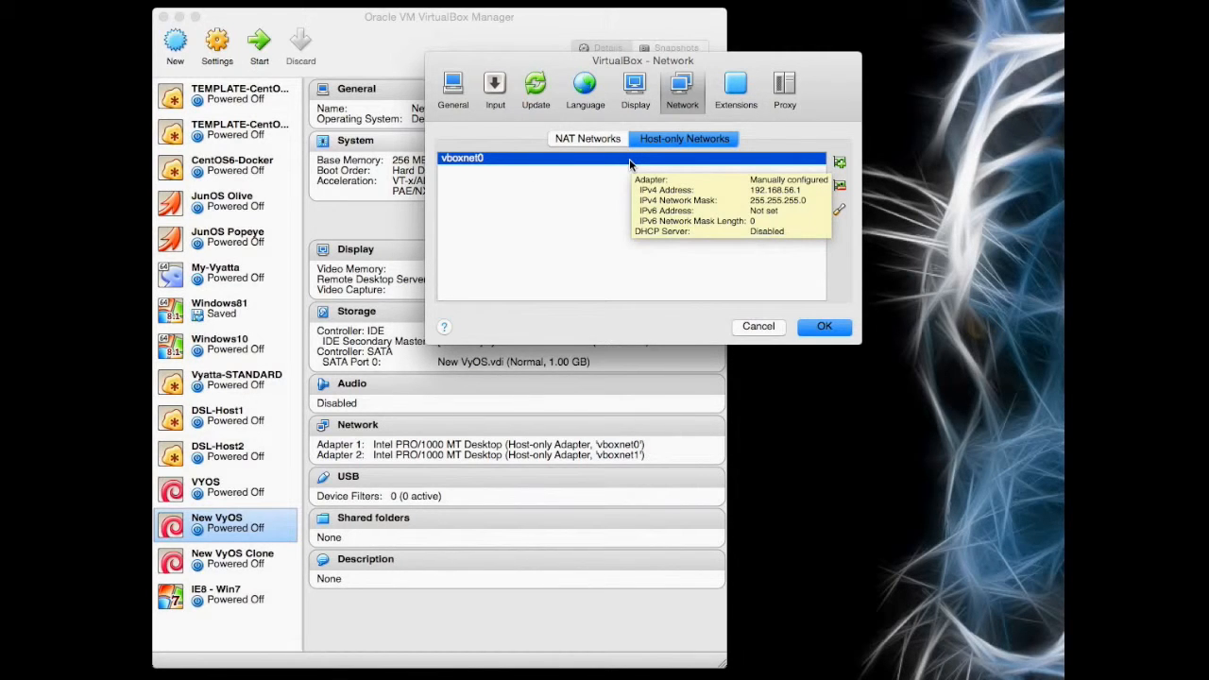
# Set the vboxnet0 adapter's IPv4 address to 172.16.0.2 and its network mask to 255.255.0.0
pyautogui.doubleClick(629, 158)
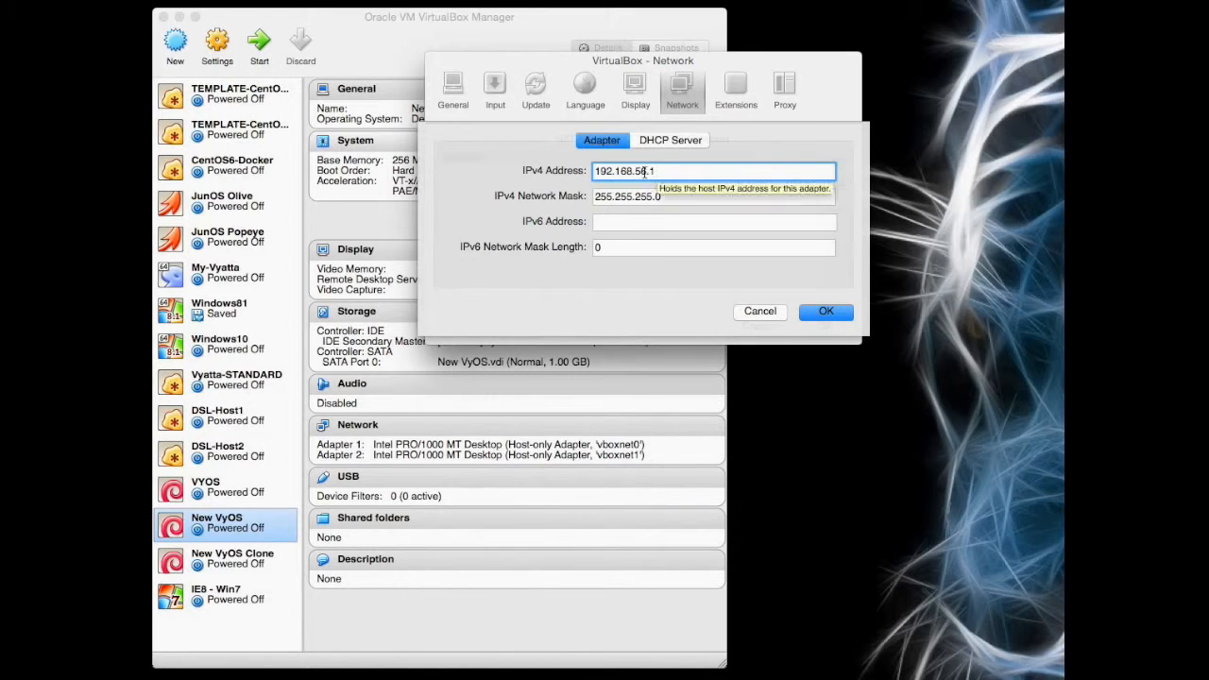
pyautogui.moveTo(659, 170); pyautogui.dragTo(564, 170)
pyautogui.write('172.16.0')
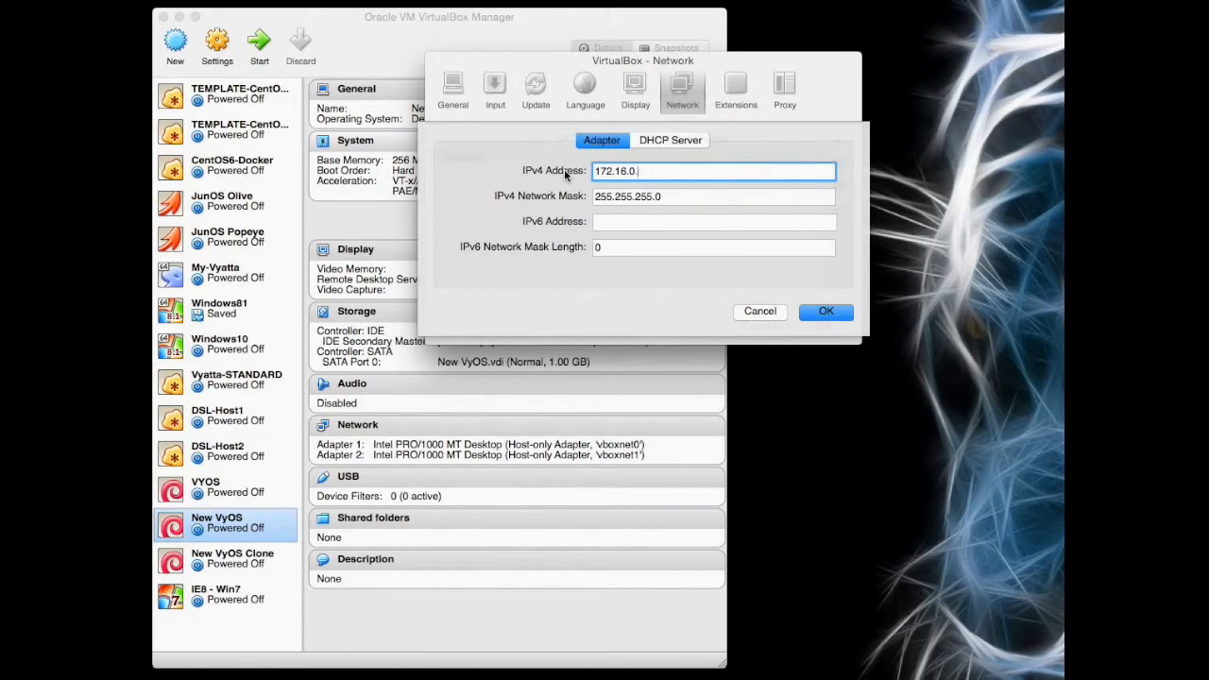
pyautogui.write('.2')
pyautogui.click(635, 196)
pyautogui.press('BackSpace')
pyautogui.write('0')
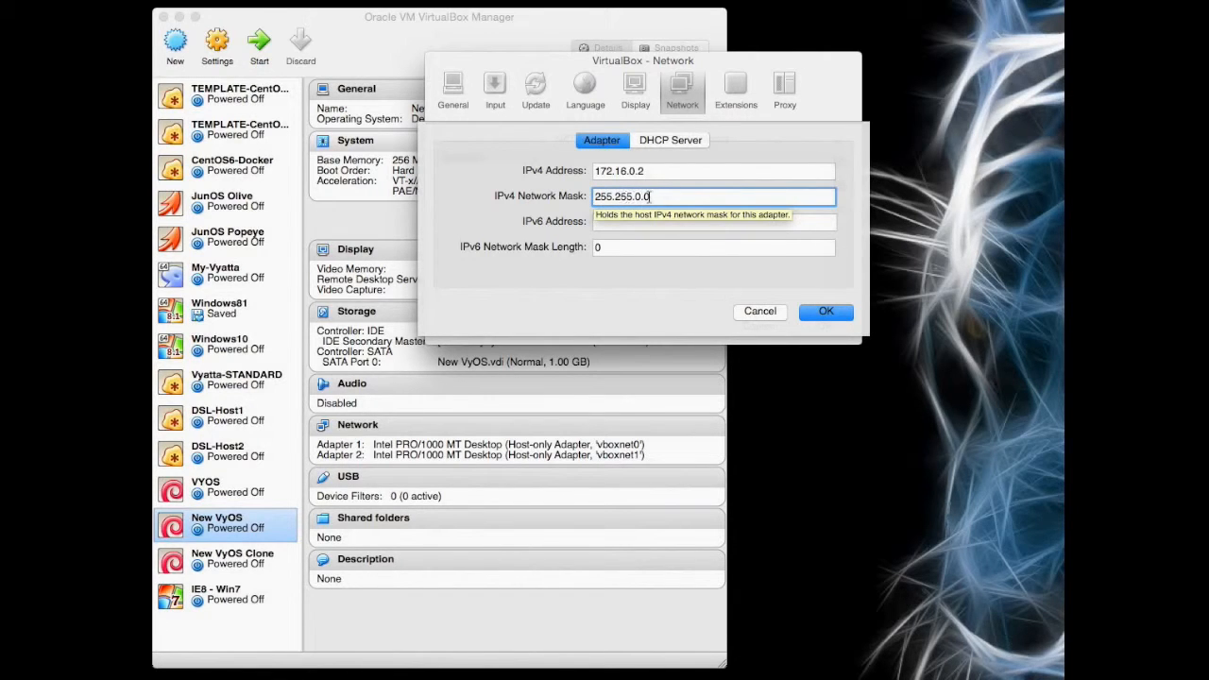
# Enable the DHCP server for vboxnet0 with server address 172.16.0.100 and server mask 255.255.0.0
pyautogui.click(666, 142)
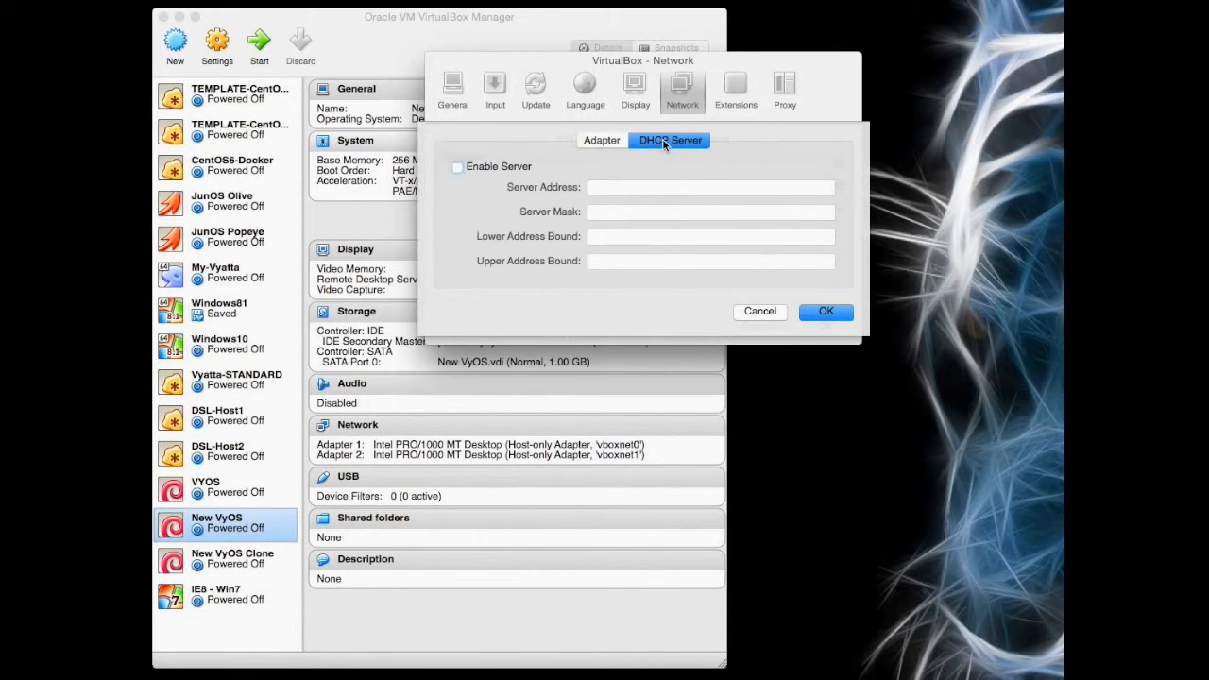
pyautogui.click(457, 167)
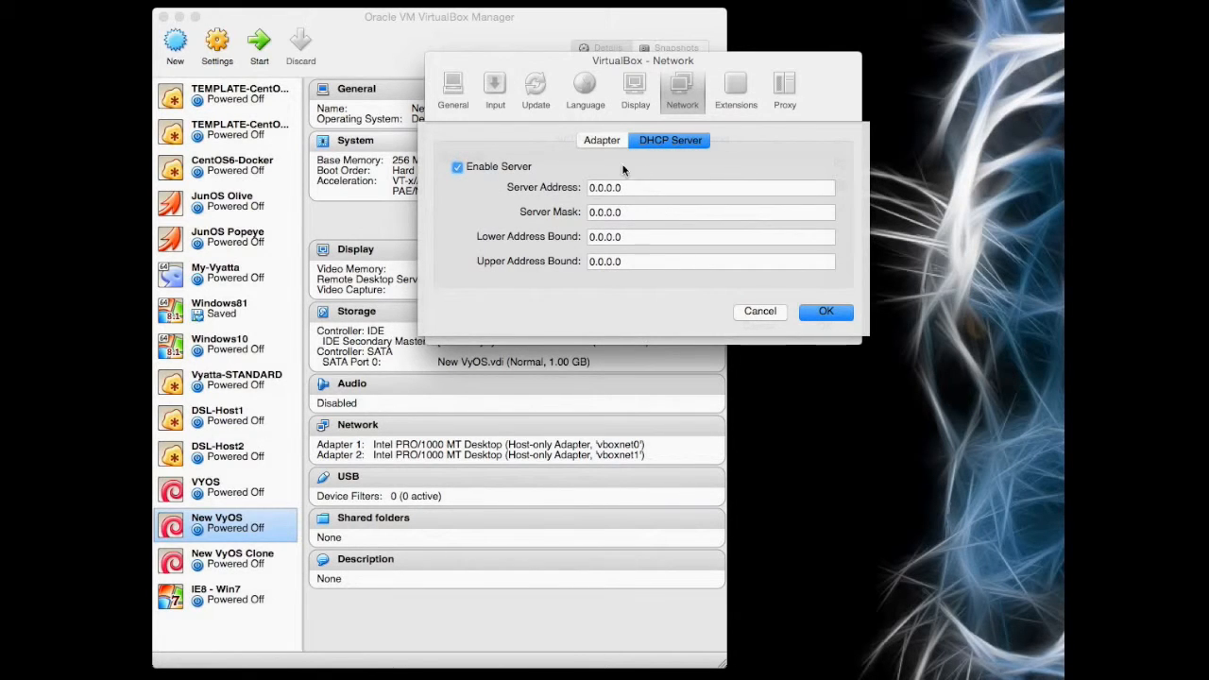
pyautogui.click(606, 141)
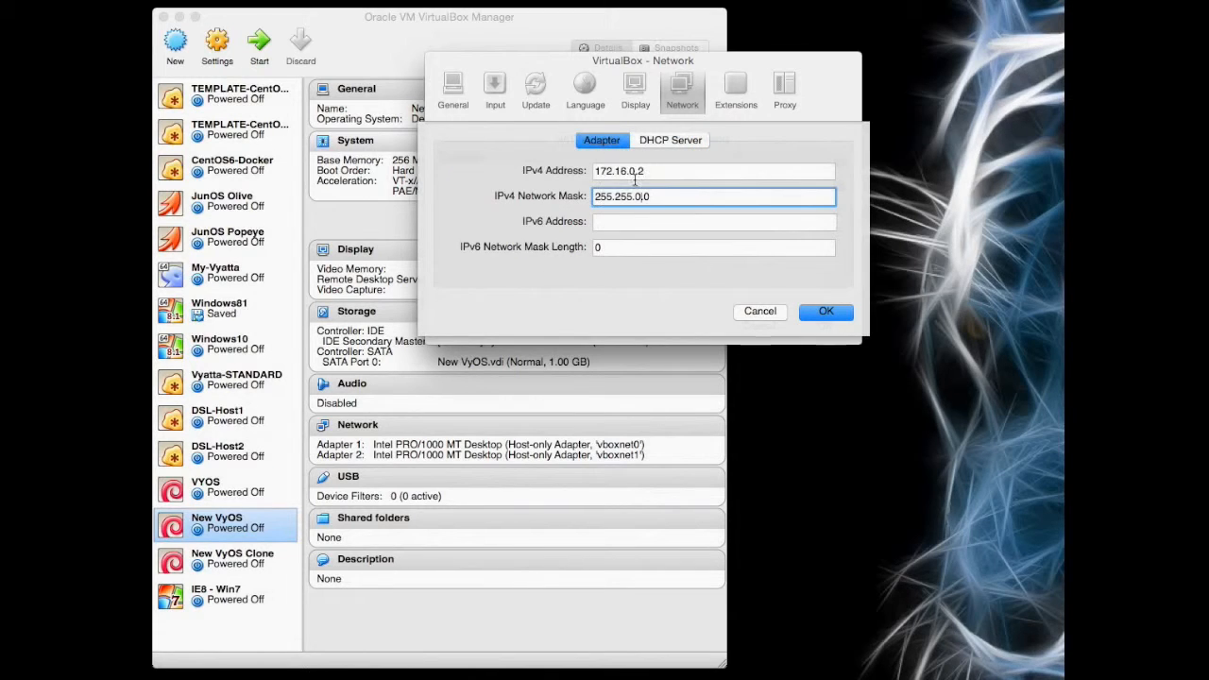
pyautogui.moveTo(647, 171); pyautogui.dragTo(569, 171)
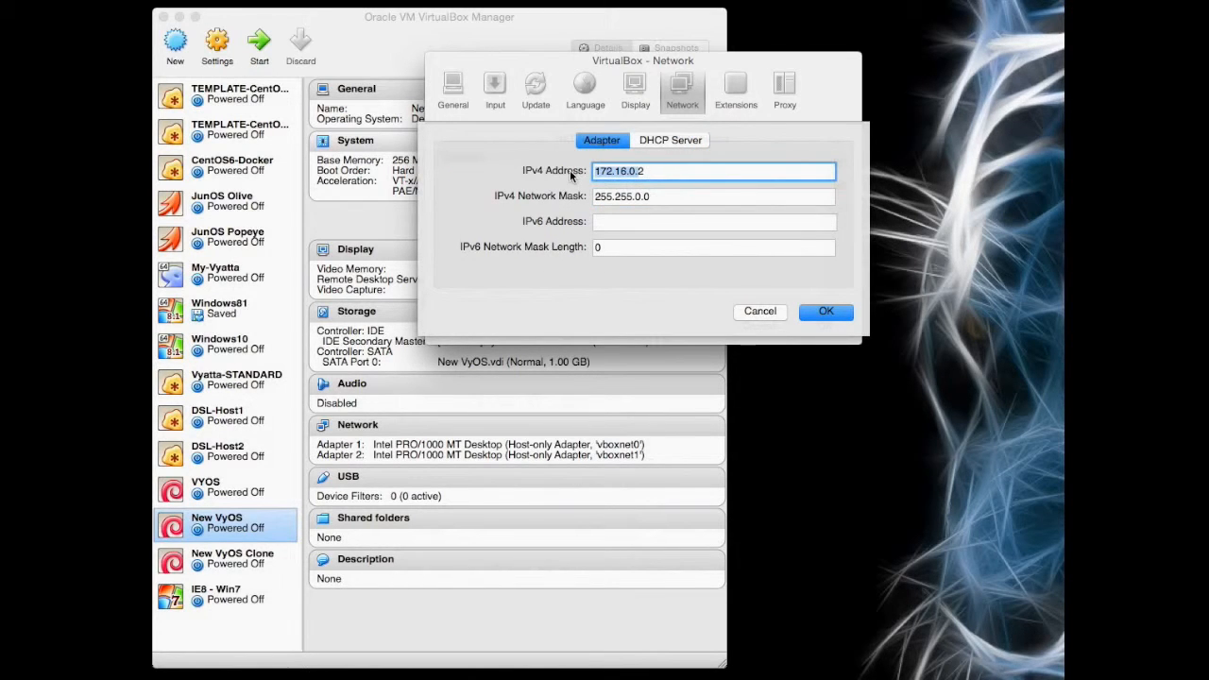
pyautogui.click(661, 141)
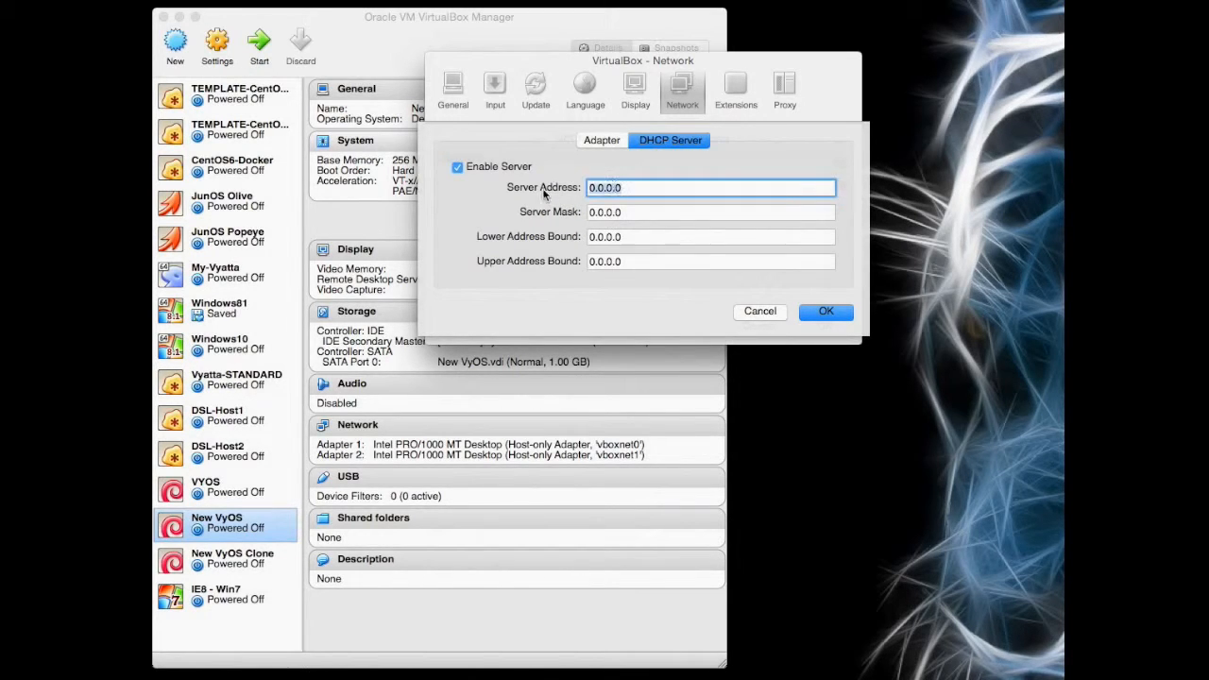
pyautogui.write('172.16.0.1')
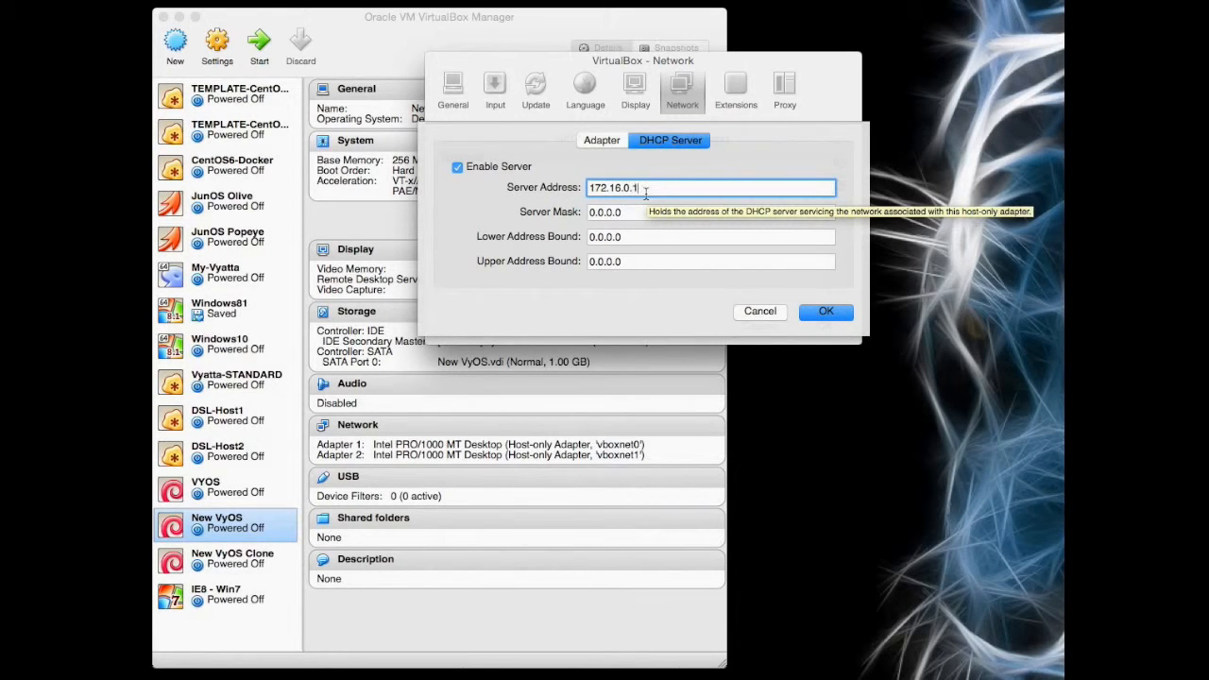
pyautogui.write('00')
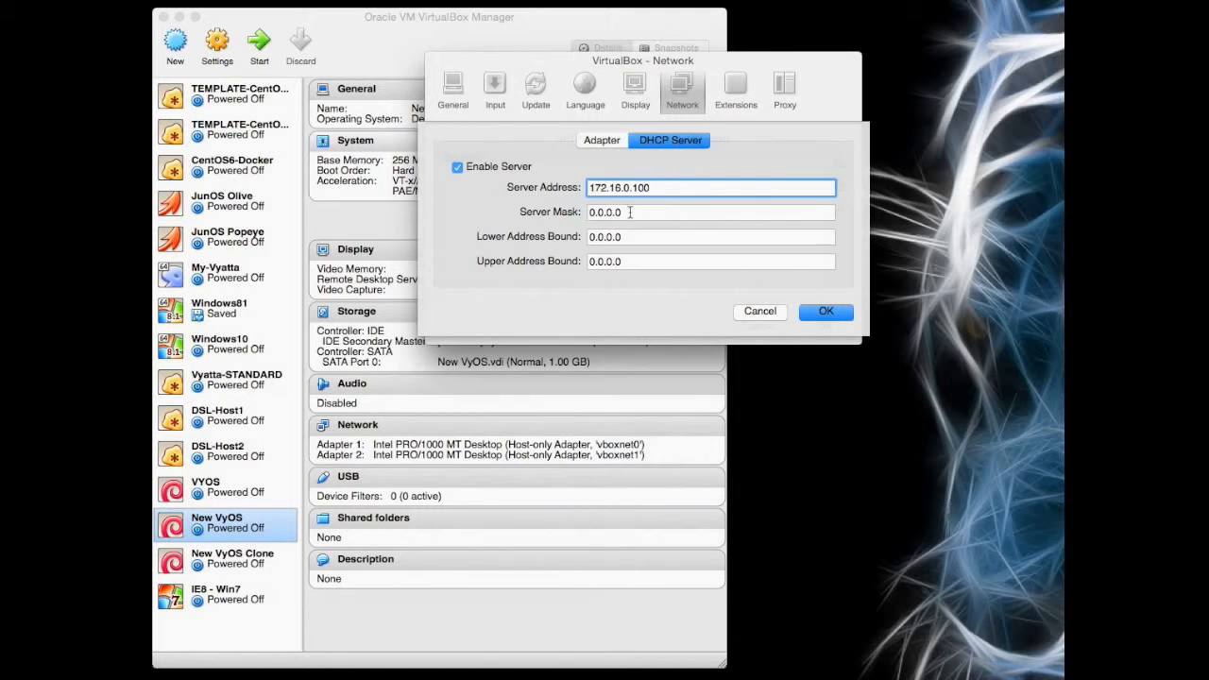
pyautogui.press('Tab')
pyautogui.write('25')
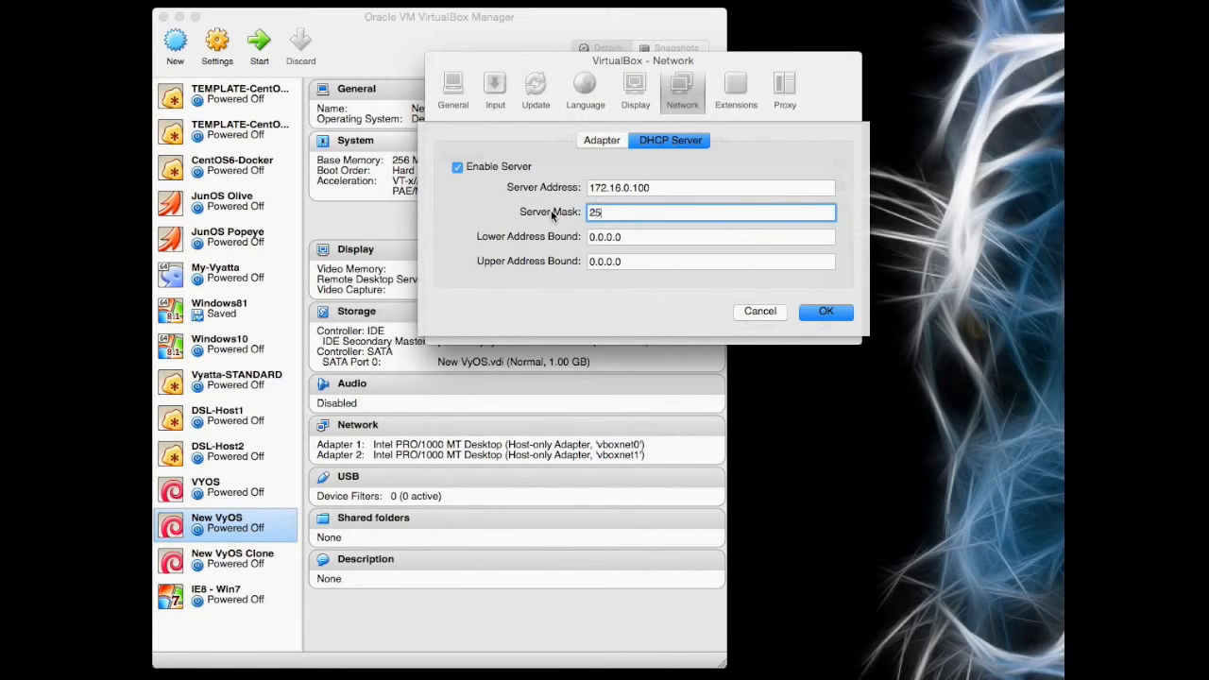
pyautogui.write('5.255.0.0')
# Set vboxnet0's DHCP address range from 172.16.0.101 to 172.16.0.254 and accept the network's settings
pyautogui.click(647, 238)
pyautogui.moveTo(648, 238); pyautogui.dragTo(536, 240)
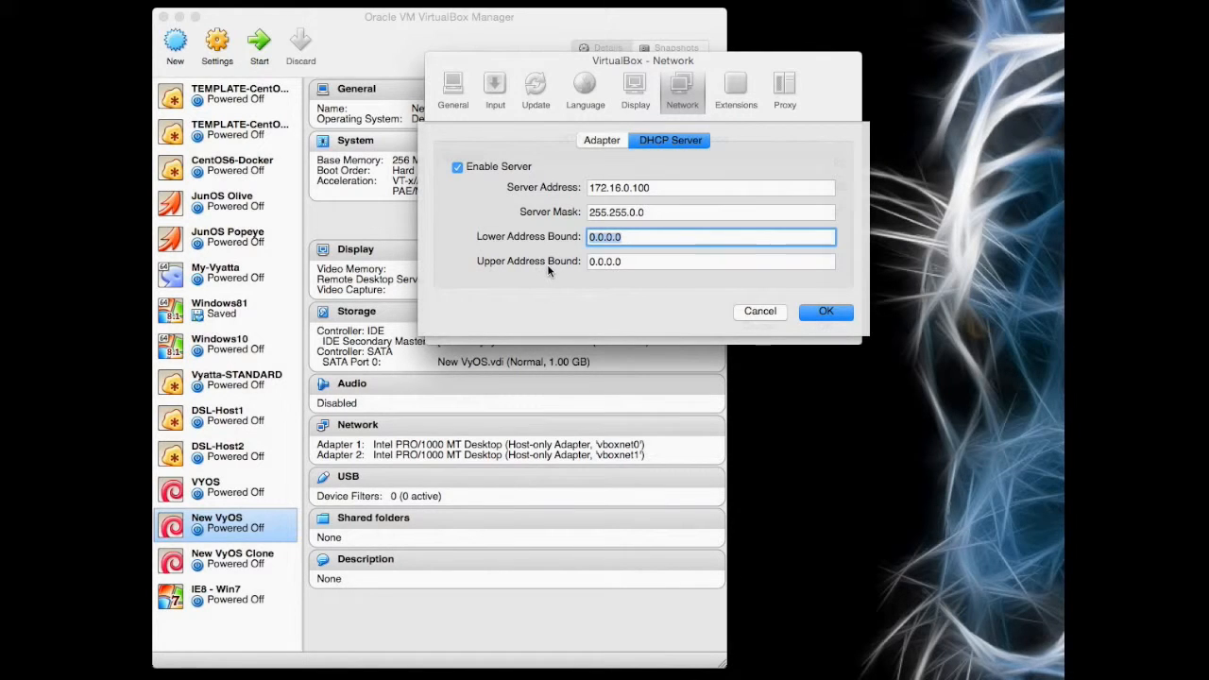
pyautogui.write('172.16.0.101')
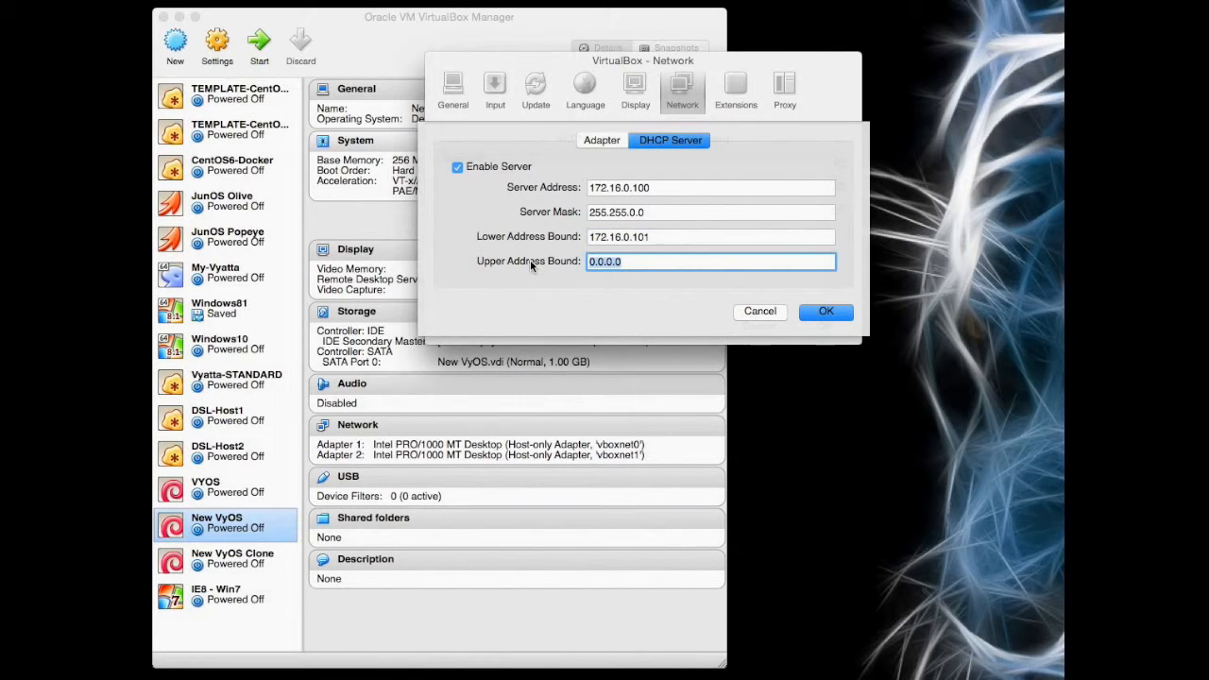
pyautogui.write('172.16.0.254')
pyautogui.click(824, 315)
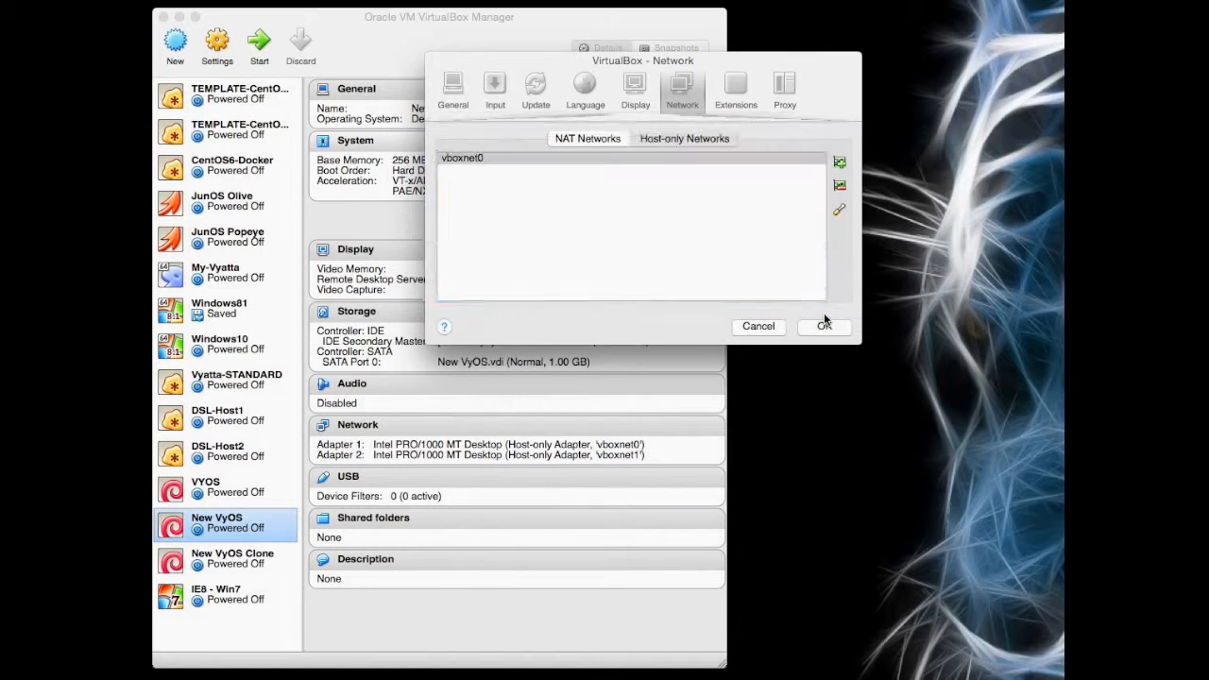
# Add a second host-only network and set its adapter's IPv4 address to 192.168.56.2
pyautogui.click(840, 162)
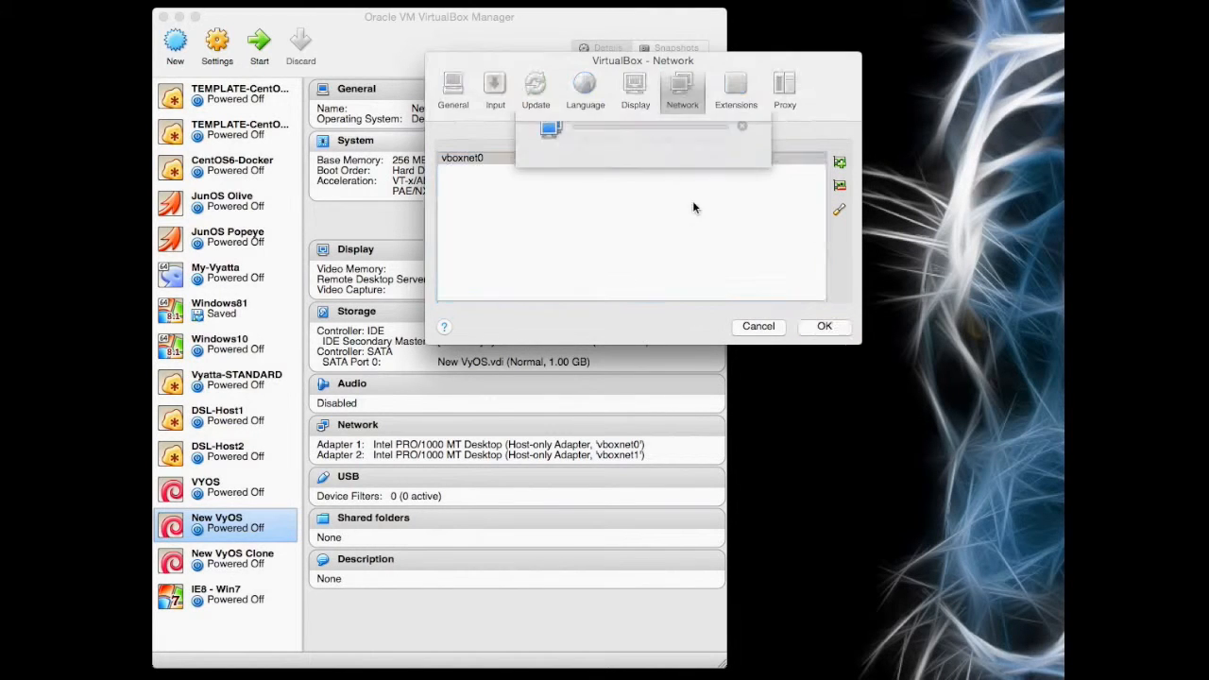
pyautogui.doubleClick(494, 171)
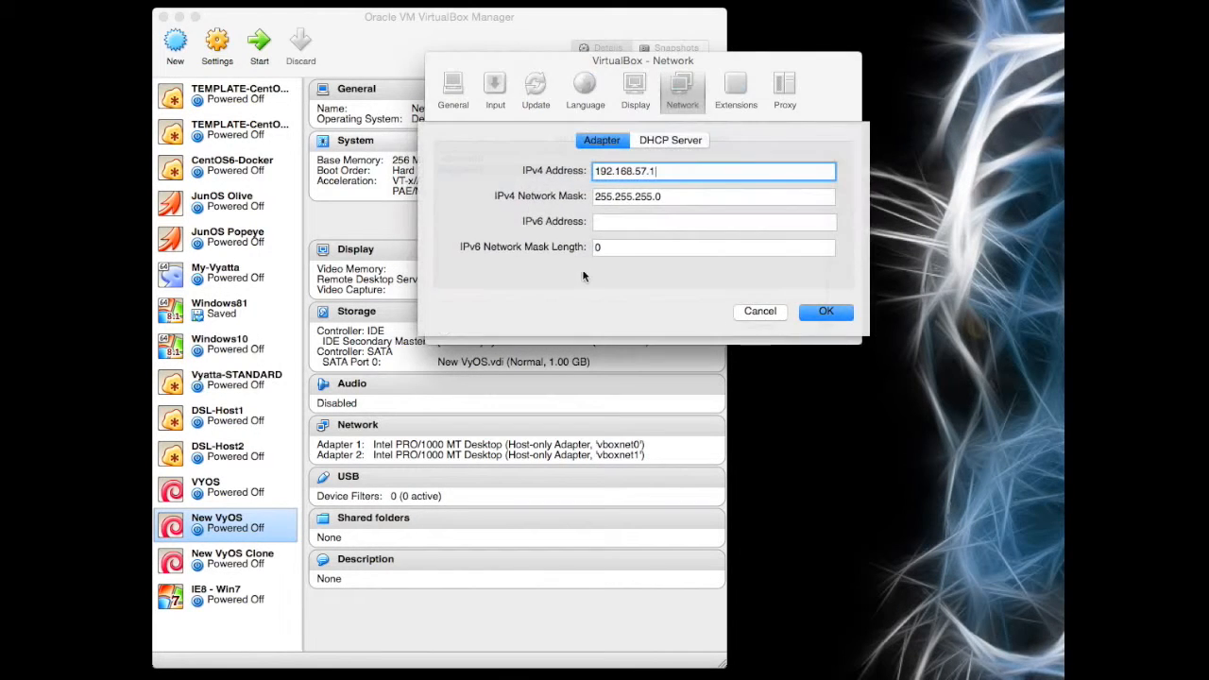
pyautogui.click(646, 171)
pyautogui.press('BackSpace')
pyautogui.write('6')
pyautogui.click(661, 171)
pyautogui.press('BackSpace')
pyautogui.write('2')
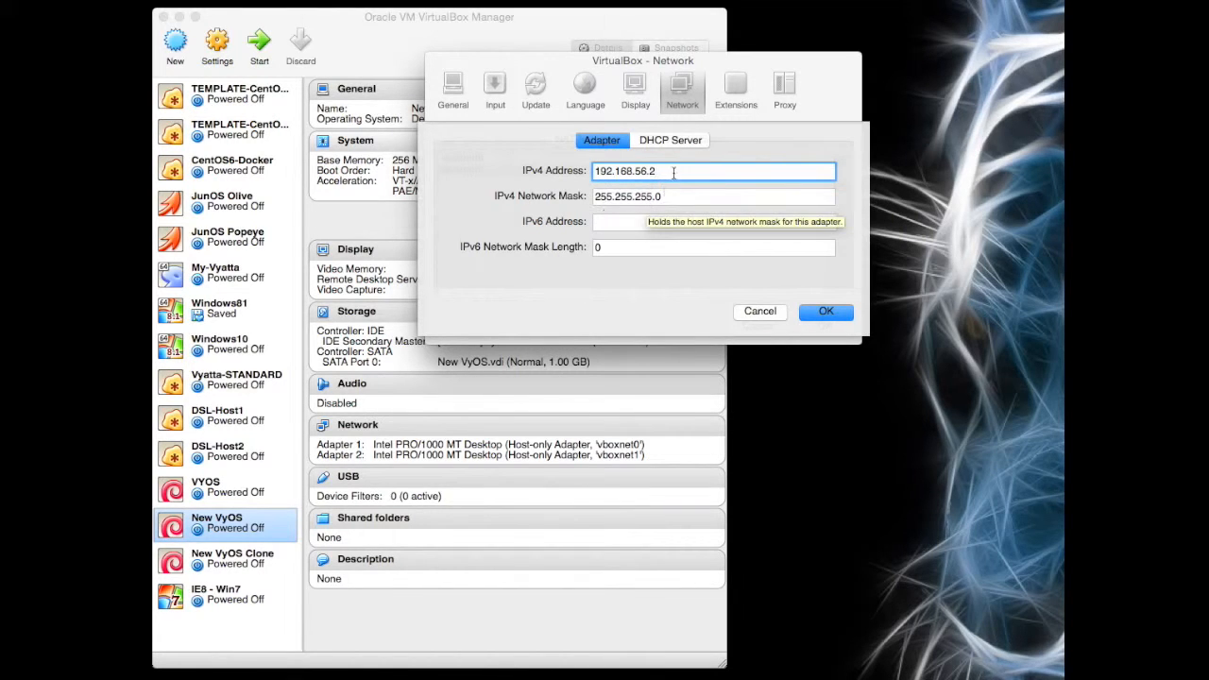
# Enable the second host-only network's DHCP server with server address 192.168.56.100 and server mask 255.255.255.0
pyautogui.click(665, 140)
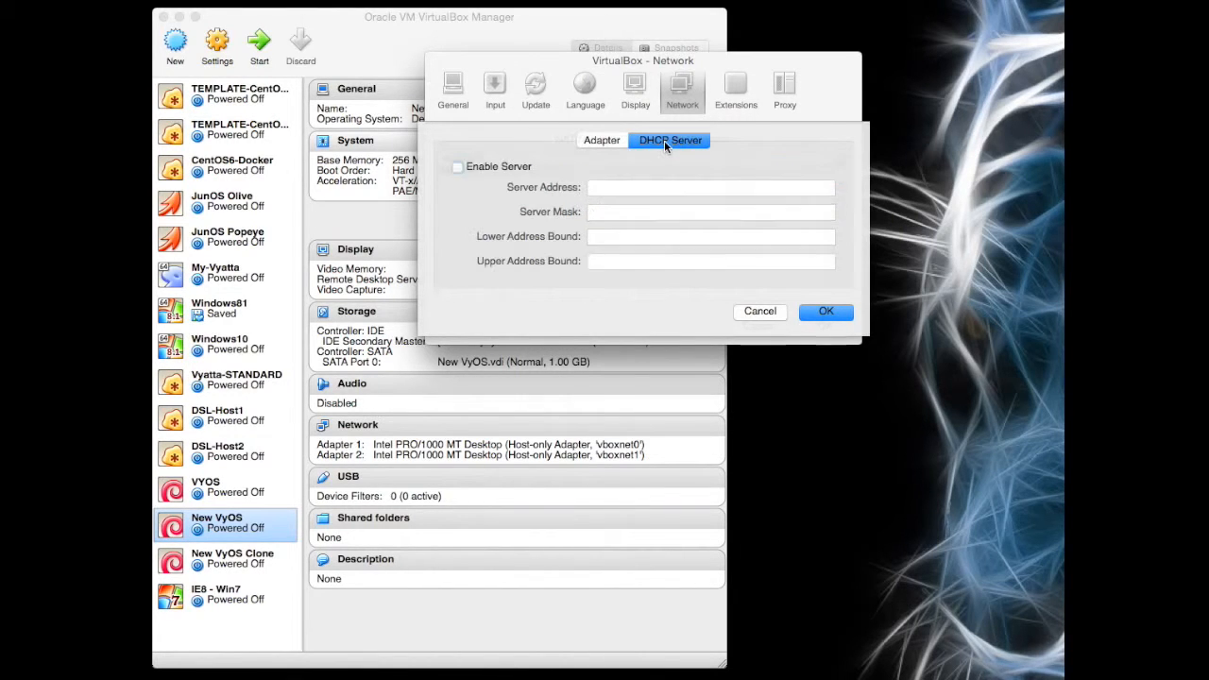
pyautogui.click(457, 168)
pyautogui.click(599, 141)
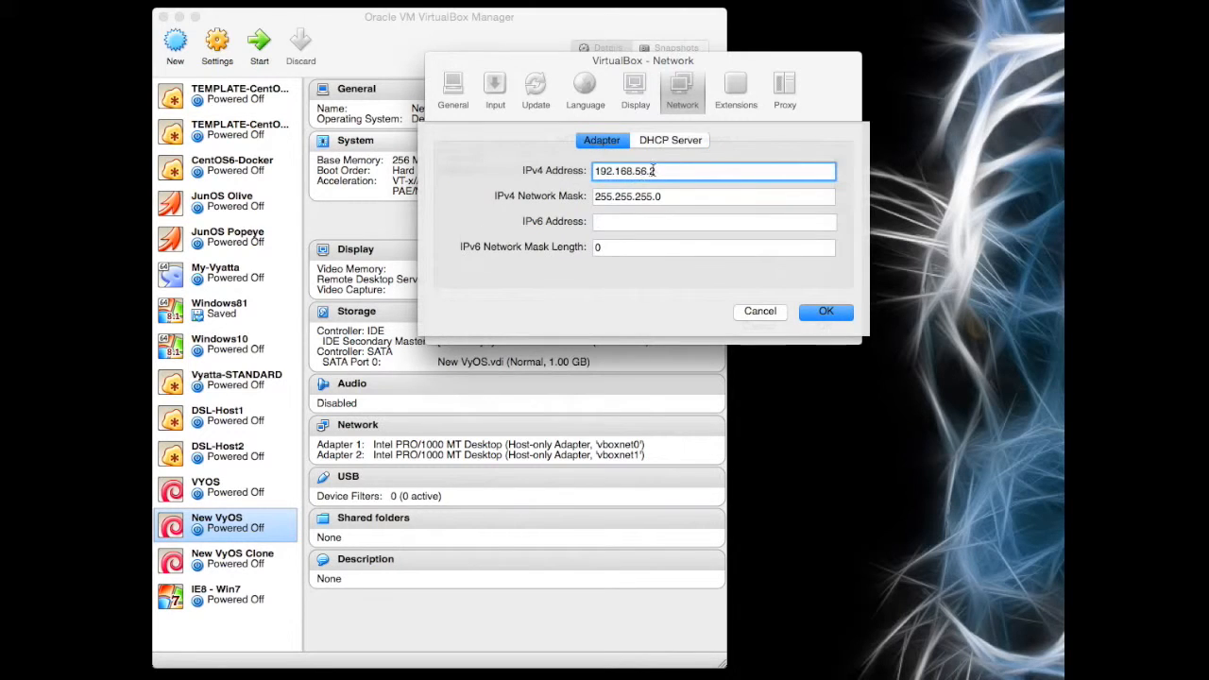
pyautogui.moveTo(651, 171); pyautogui.dragTo(572, 173)
pyautogui.press('super+c')
pyautogui.click(672, 140)
pyautogui.press('super+v')
pyautogui.write('100')
pyautogui.press('Tab')
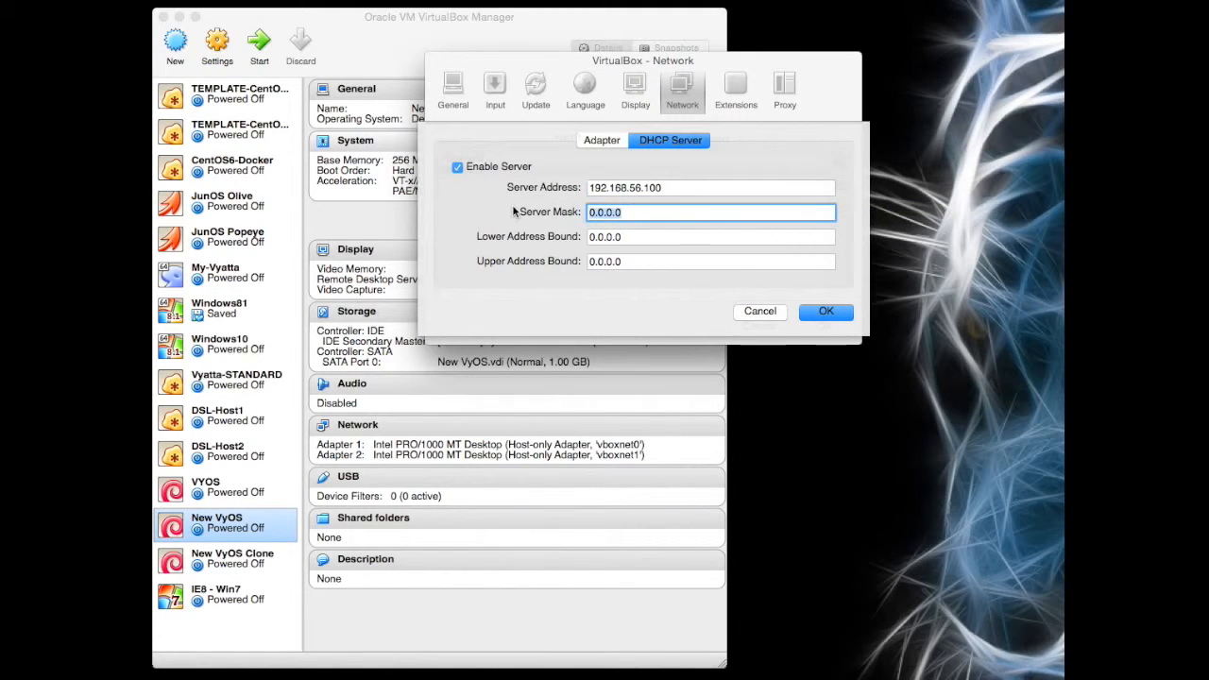
pyautogui.write('255.255.255.0')
pyautogui.press('Tab')
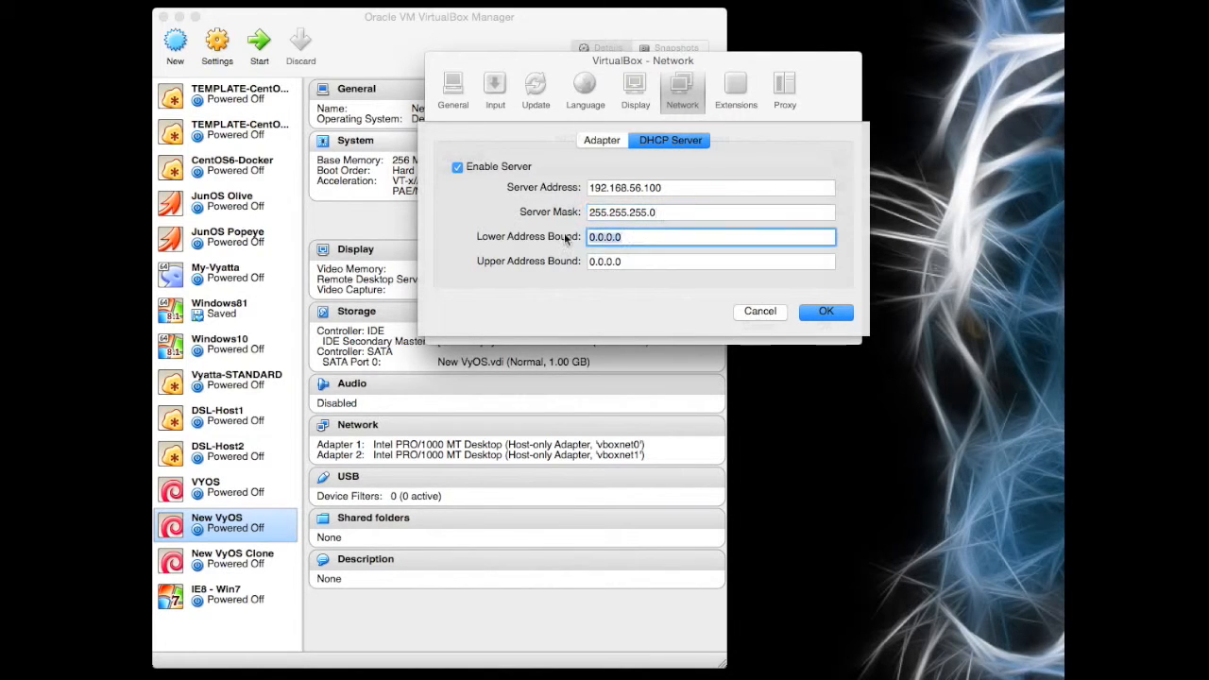
# Set the second network's DHCP range from 192.168.56.101 to 192.168.56.254 and save the global preferences
pyautogui.write('192.168.56.101')
pyautogui.press('Tab')
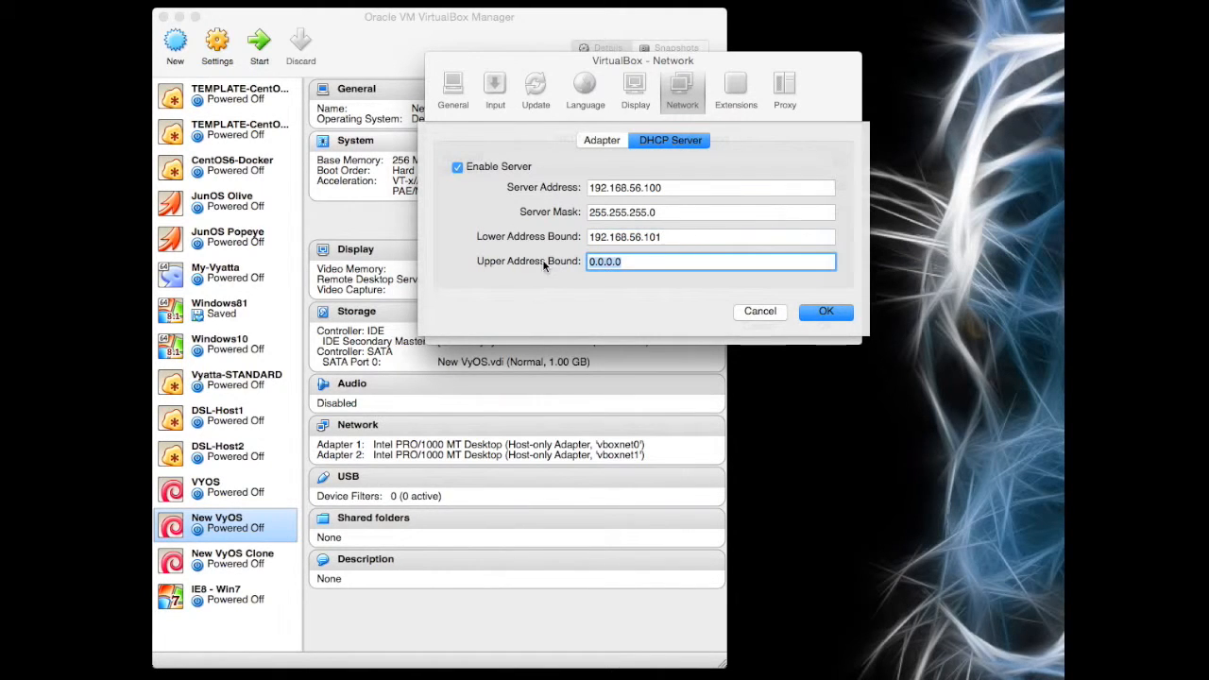
pyautogui.write('192.168.56.254')
pyautogui.click(830, 313)
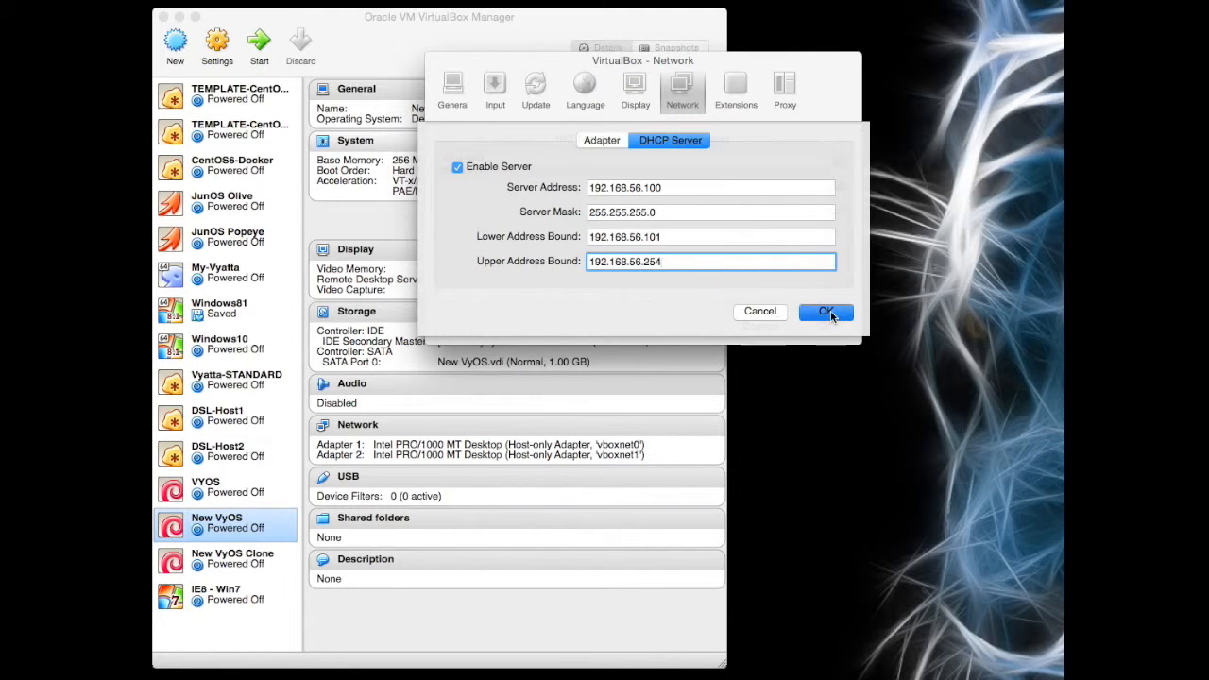
pyautogui.moveTo(475, 164)
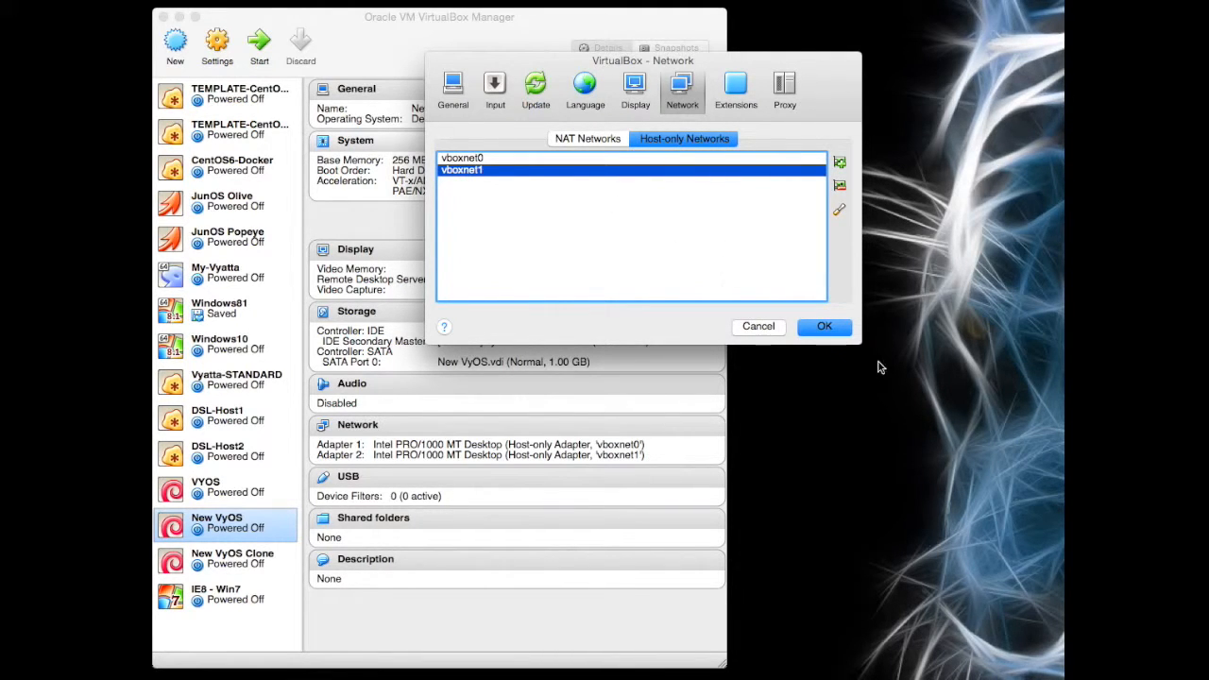
pyautogui.click(827, 326)
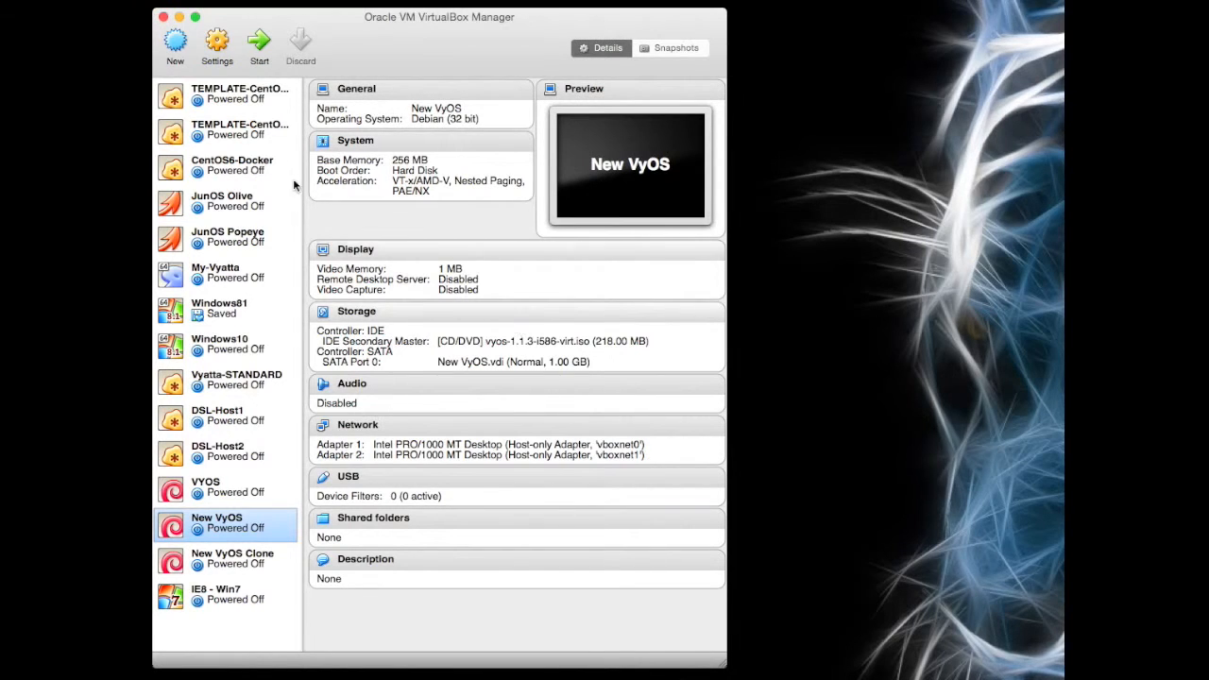
# Start a new virtual machine named tutorial13 with type Linux and version Debian (32 bit)
pyautogui.click(174, 42)
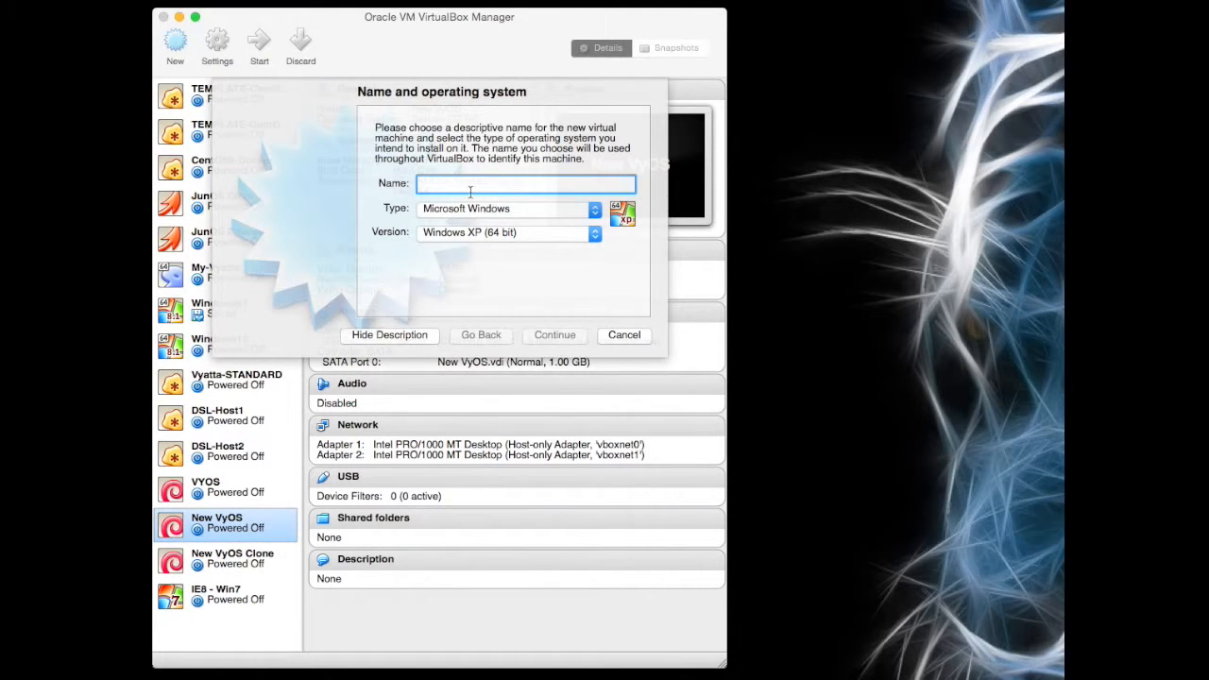
pyautogui.write('tutorial13')
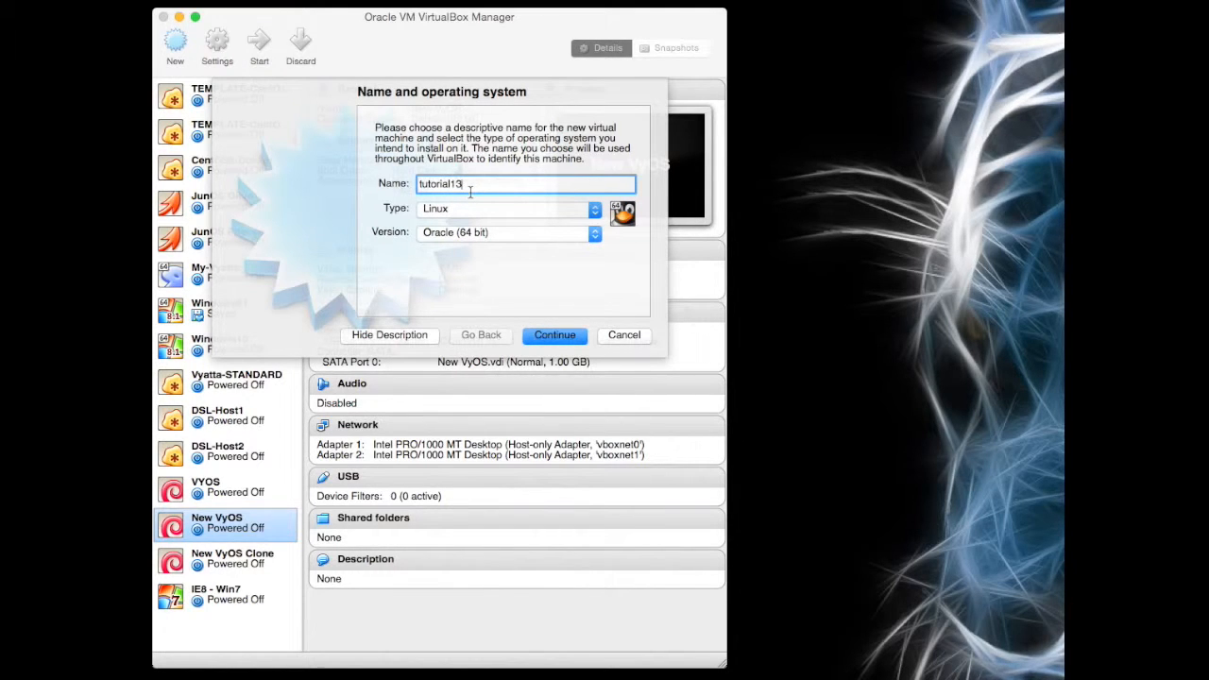
pyautogui.click(597, 209)
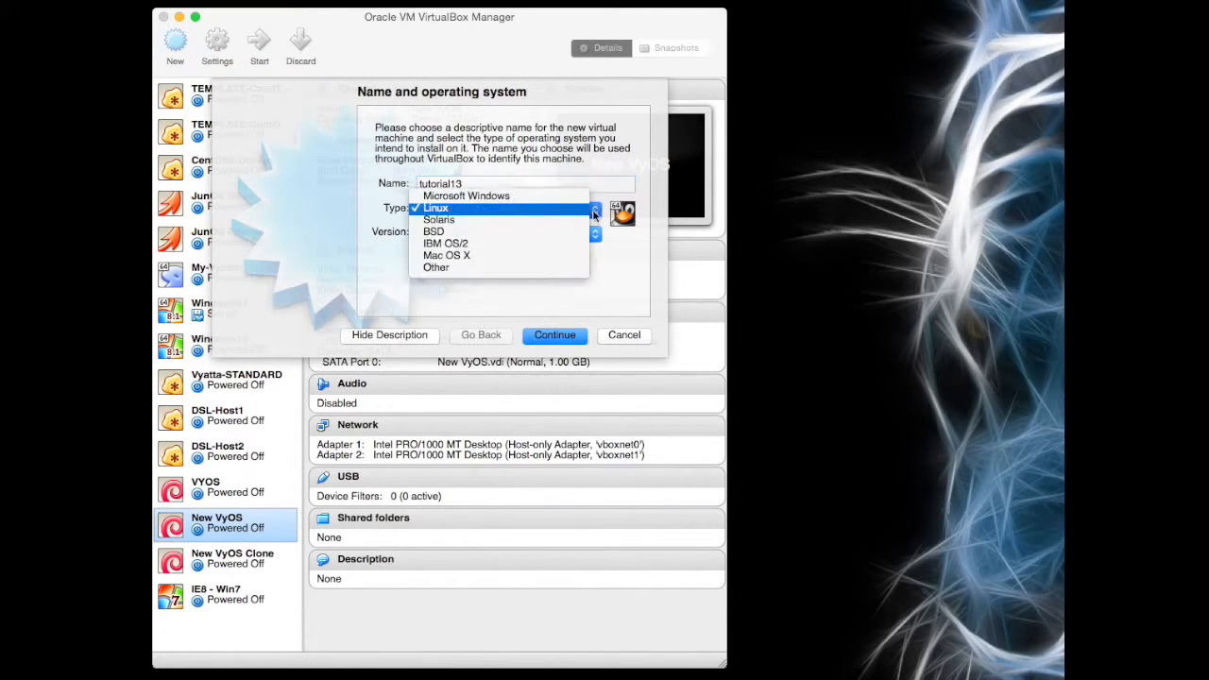
pyautogui.click(524, 209)
pyautogui.click(590, 236)
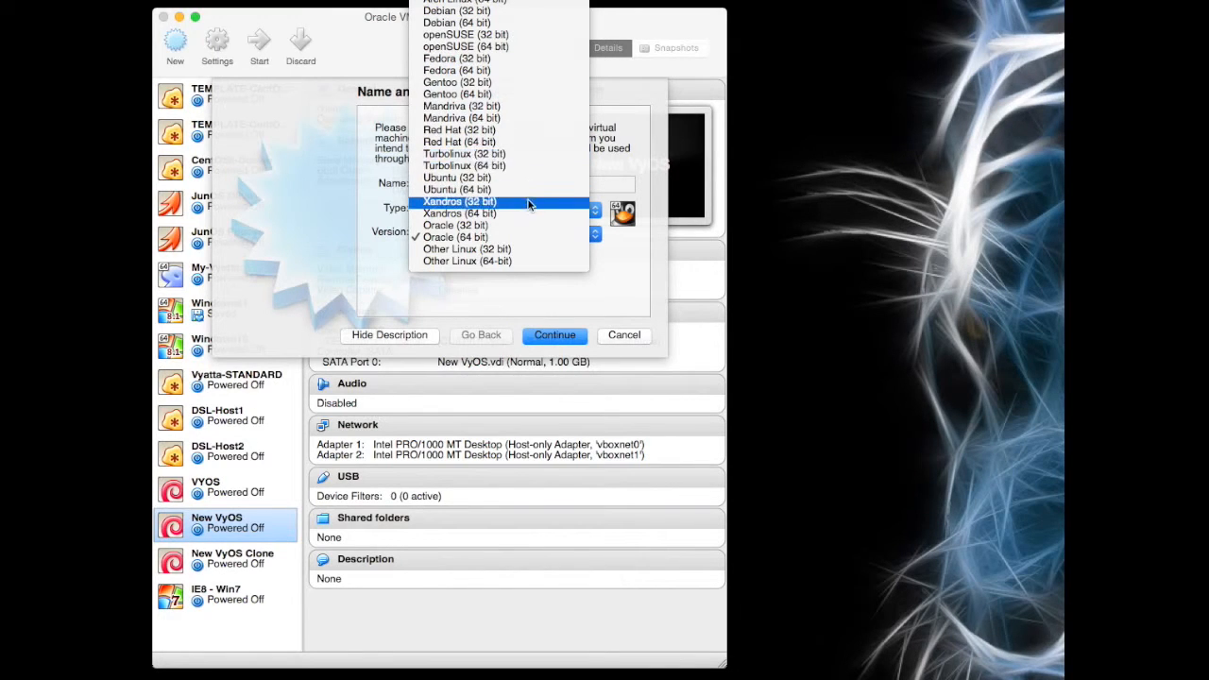
pyautogui.click(477, 13)
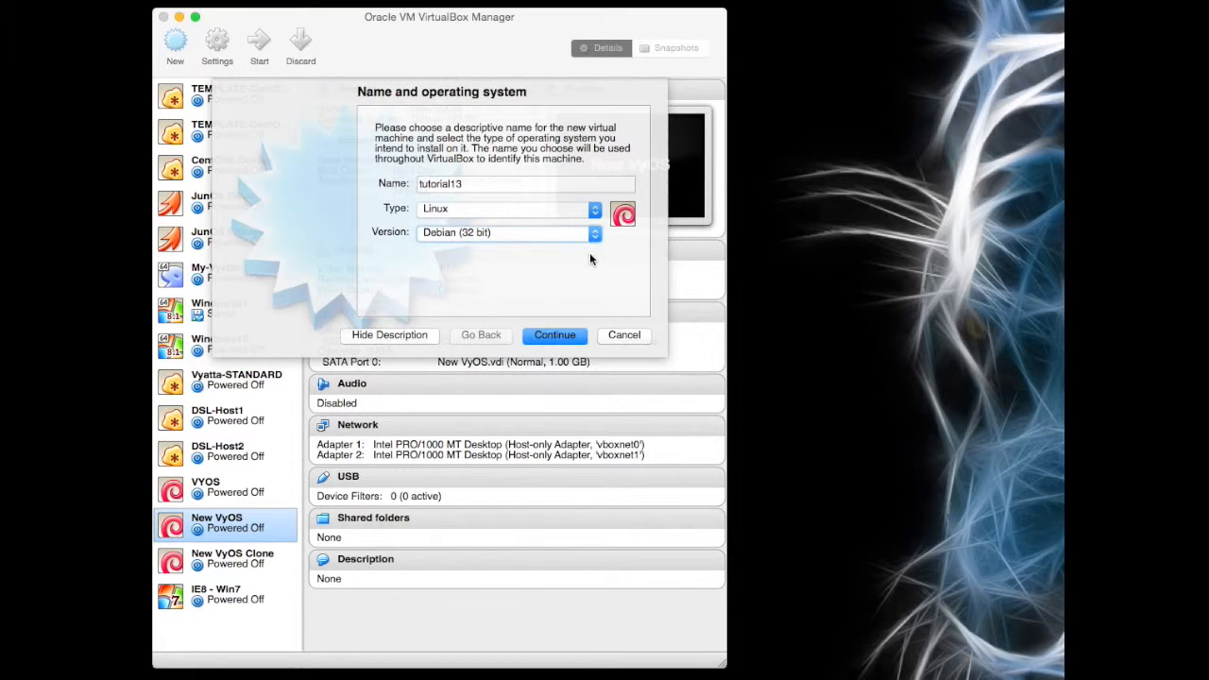
pyautogui.click(554, 336)
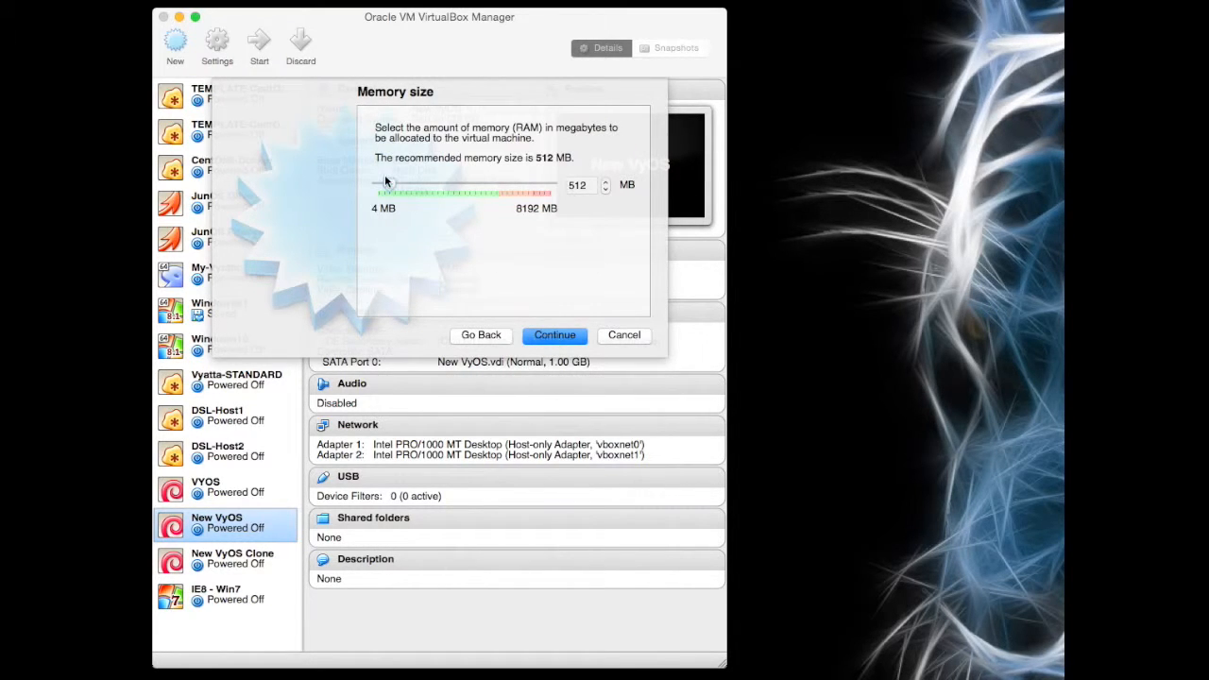
# Set the new virtual machine's memory size to 256 MB
pyautogui.doubleClick(572, 186)
pyautogui.write('256')
pyautogui.click(561, 336)
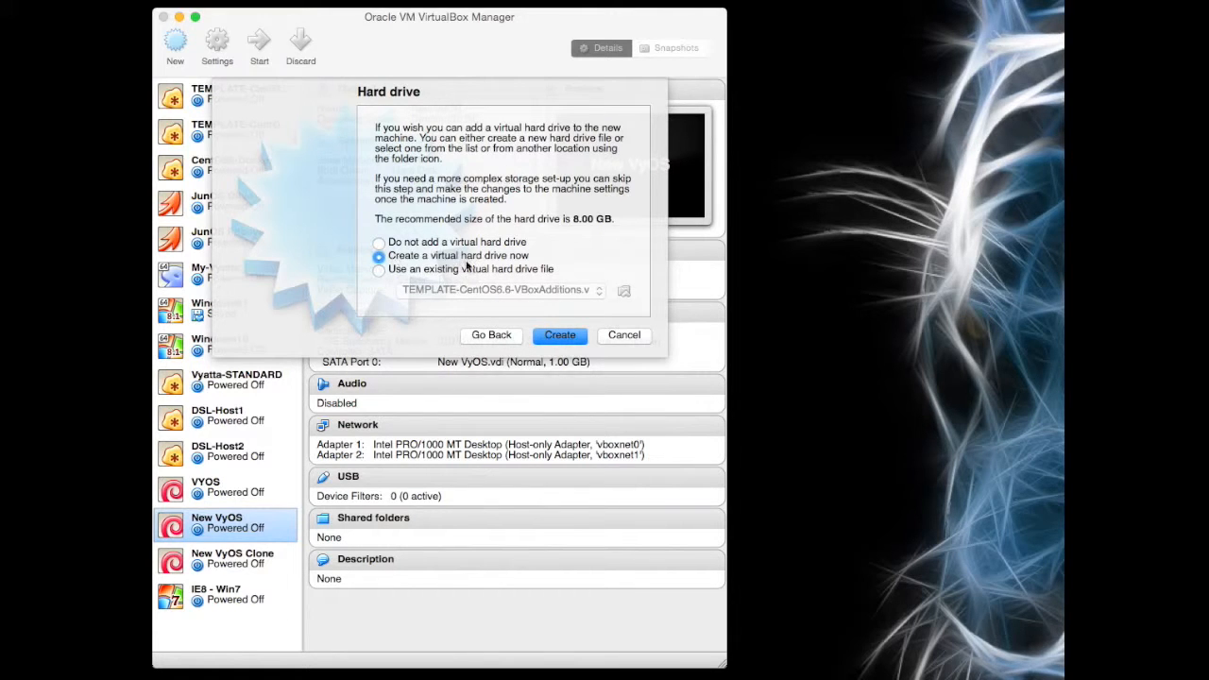
# Create a fixed-size VDI virtual hard drive of about 1.07 GB for tutorial13
pyautogui.click(560, 334)
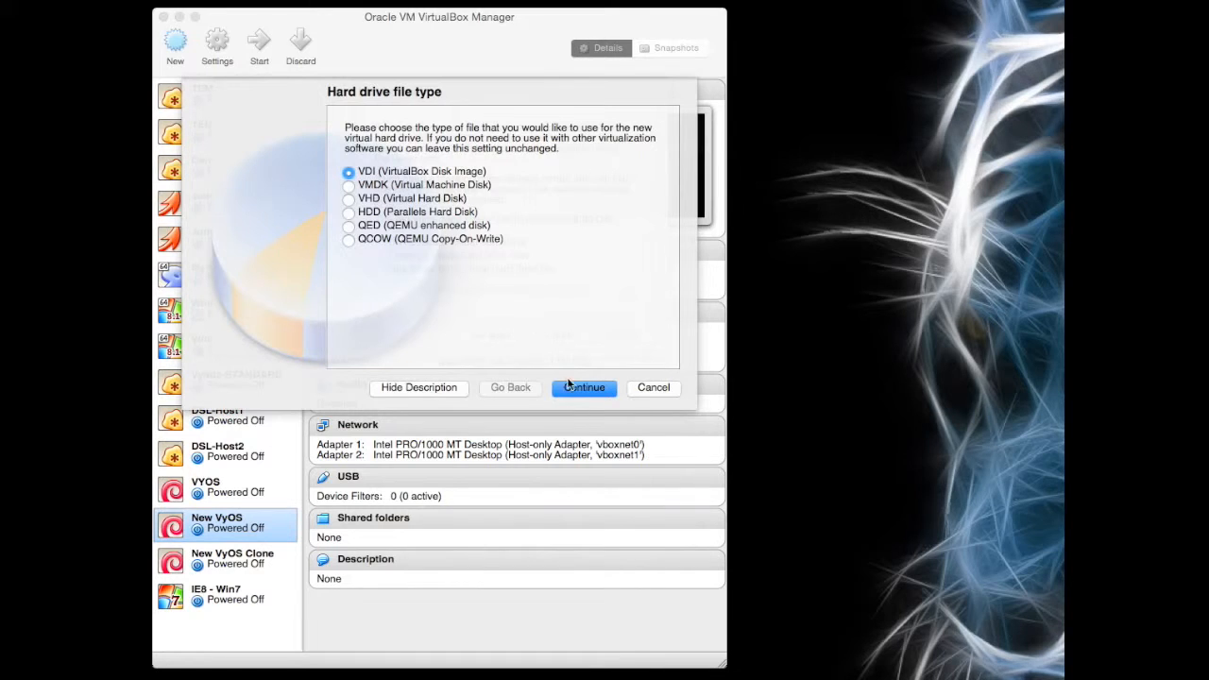
pyautogui.click(585, 388)
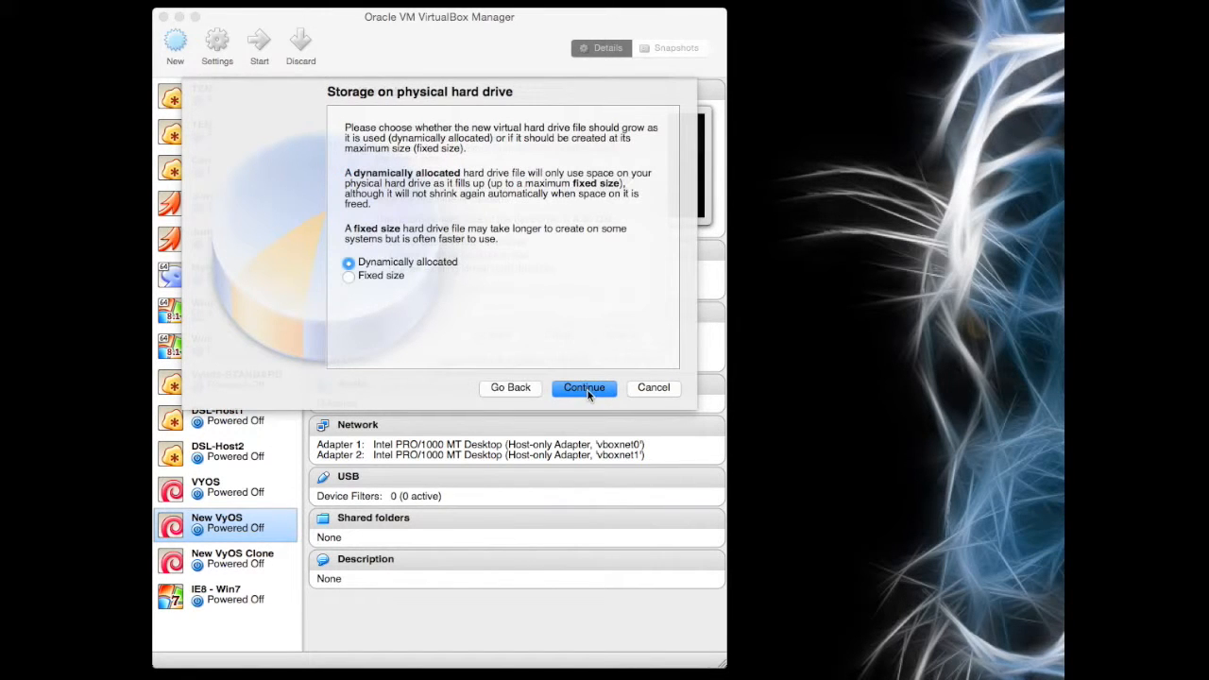
pyautogui.click(348, 276)
pyautogui.click(571, 393)
pyautogui.moveTo(485, 251); pyautogui.dragTo(449, 249)
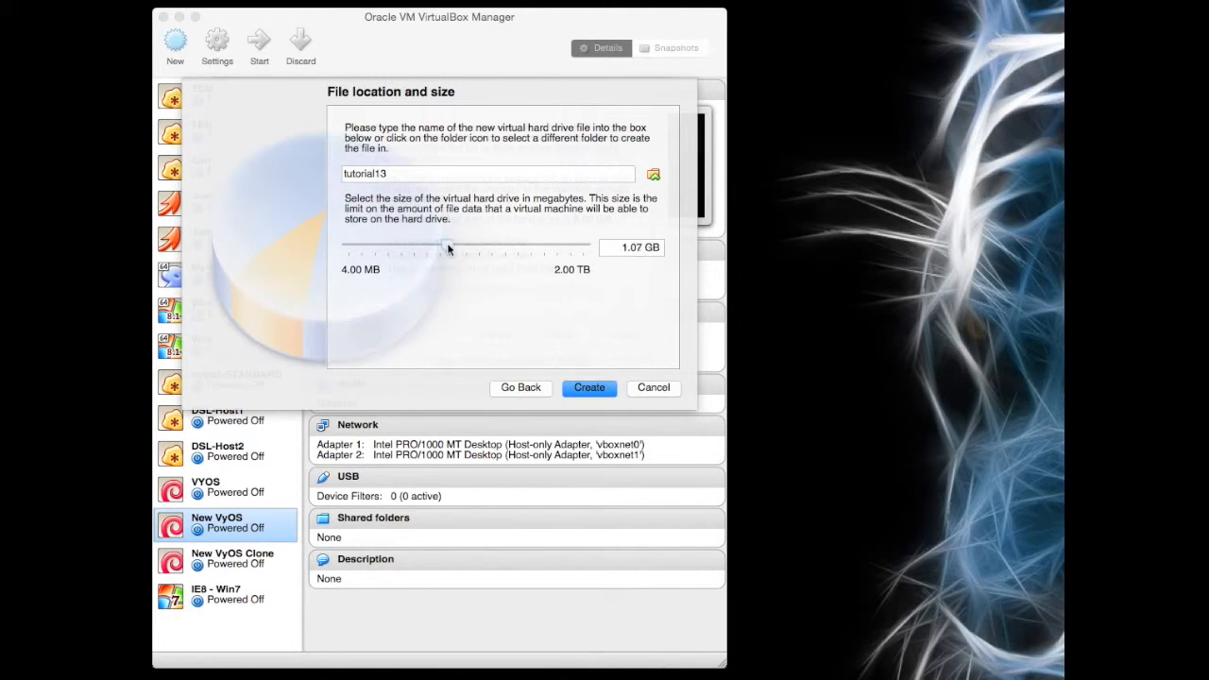
pyautogui.click(591, 389)
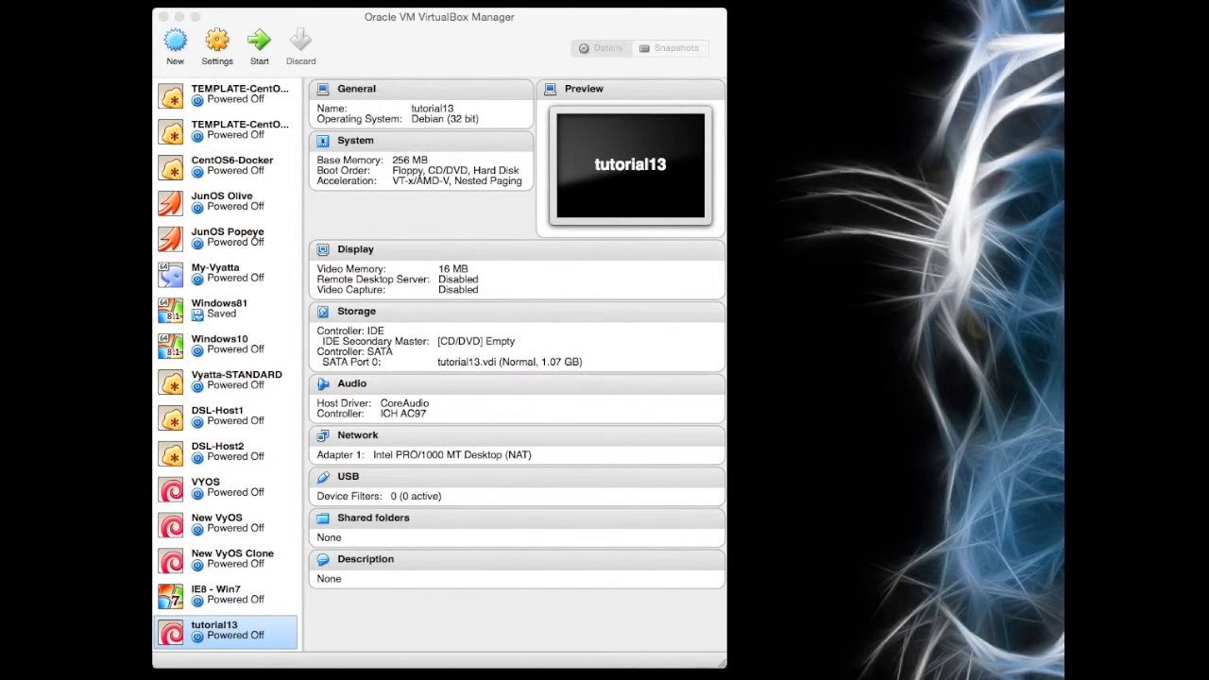
# In tutorial13's system settings, disable floppy boot, place Floppy below Hard Disk in the boot order, and enable PAE/NX
pyautogui.click(228, 638)
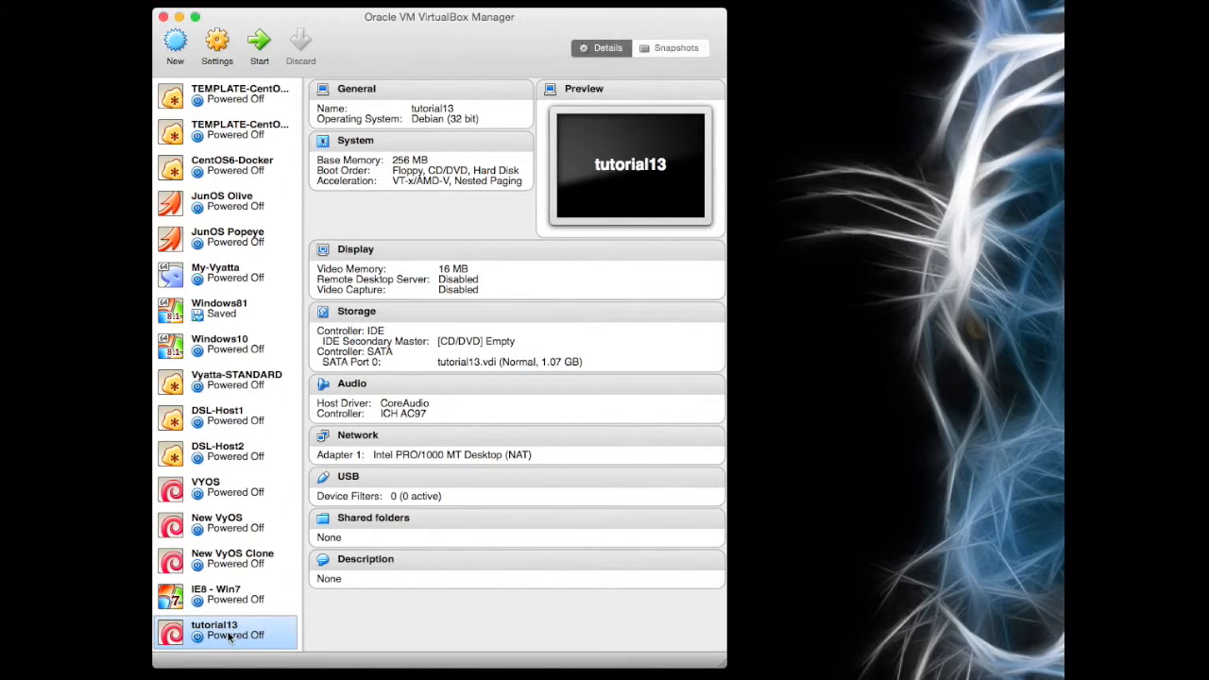
pyautogui.click(242, 59)
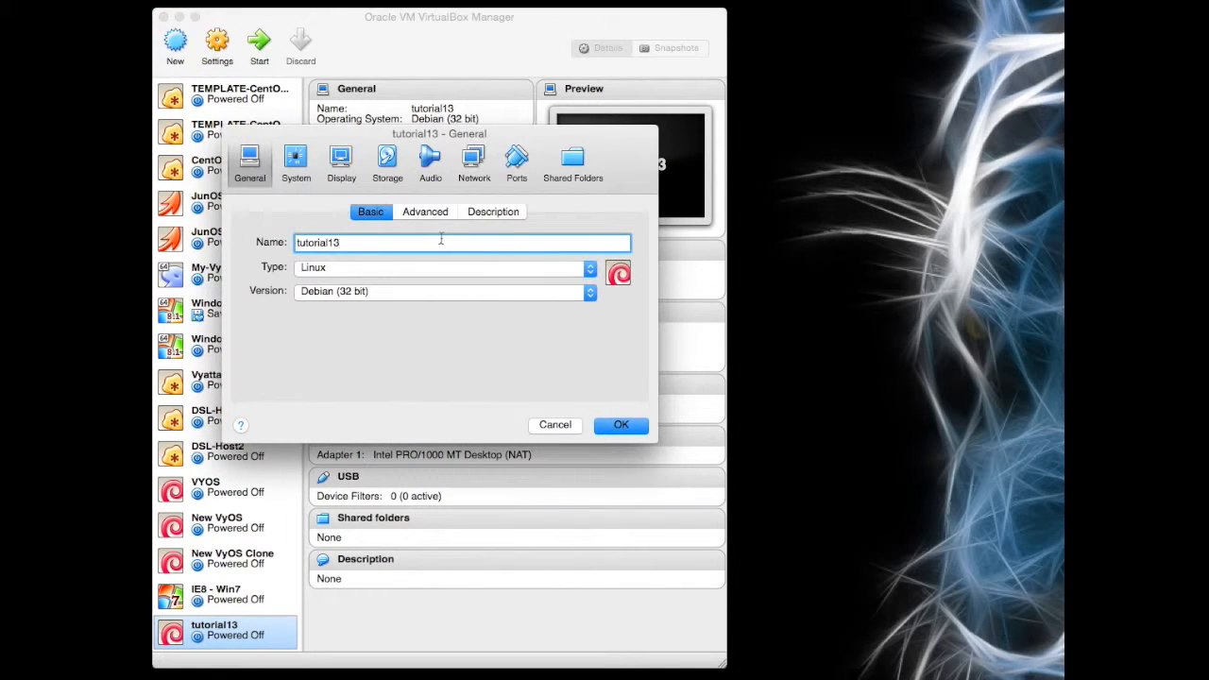
pyautogui.click(295, 162)
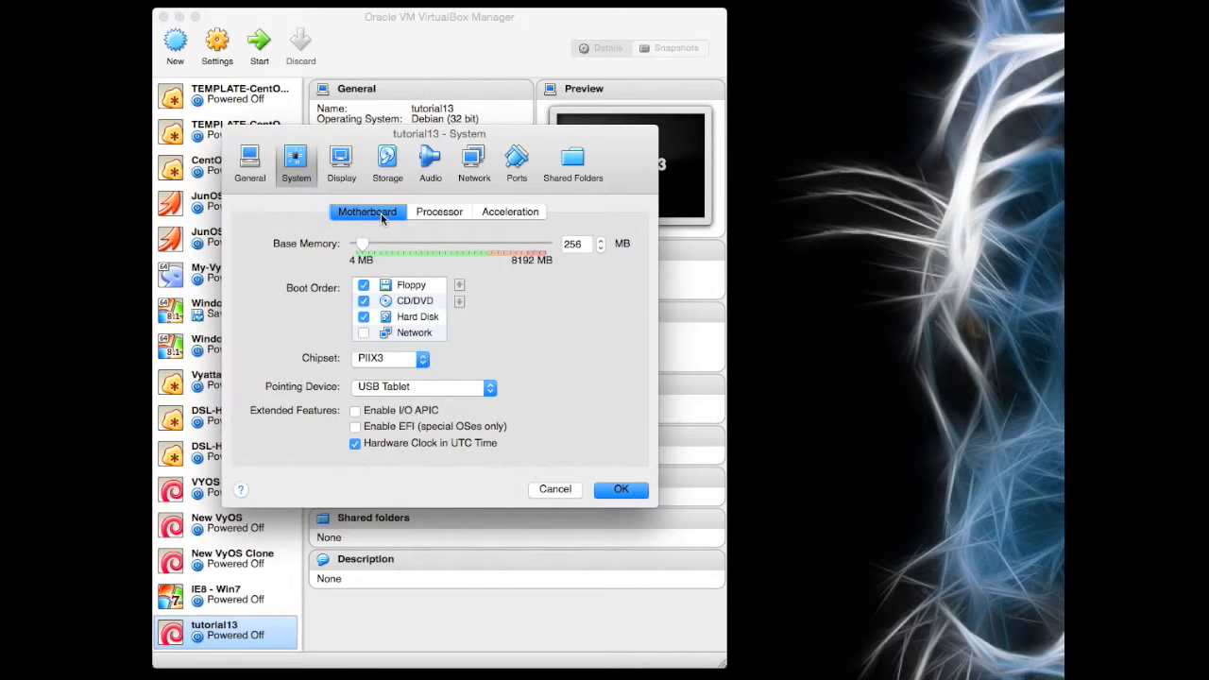
pyautogui.click(395, 287)
pyautogui.click(364, 285)
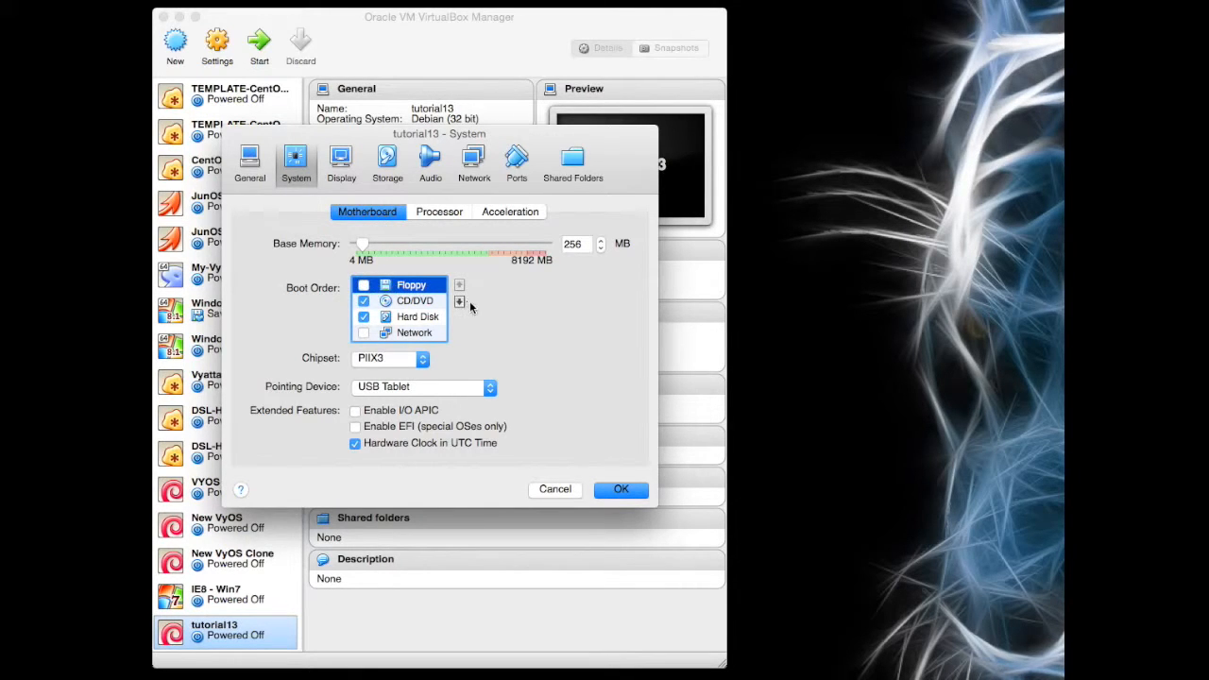
pyautogui.click(459, 301)
pyautogui.click(459, 301)
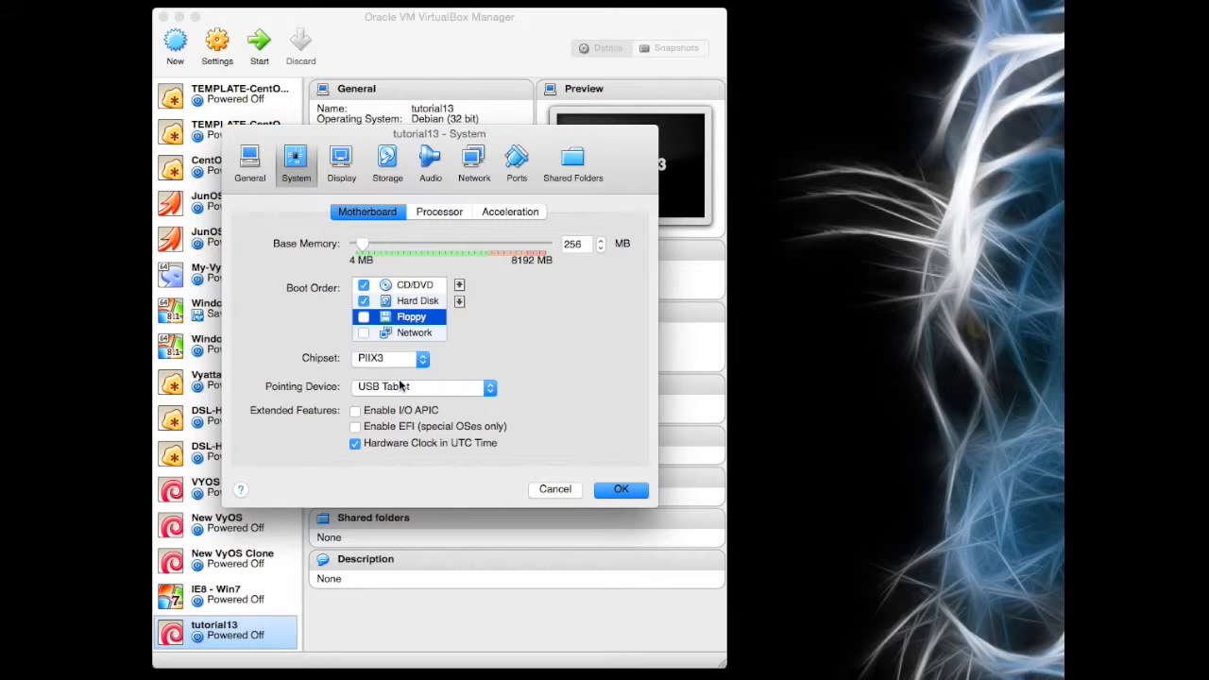
pyautogui.click(426, 214)
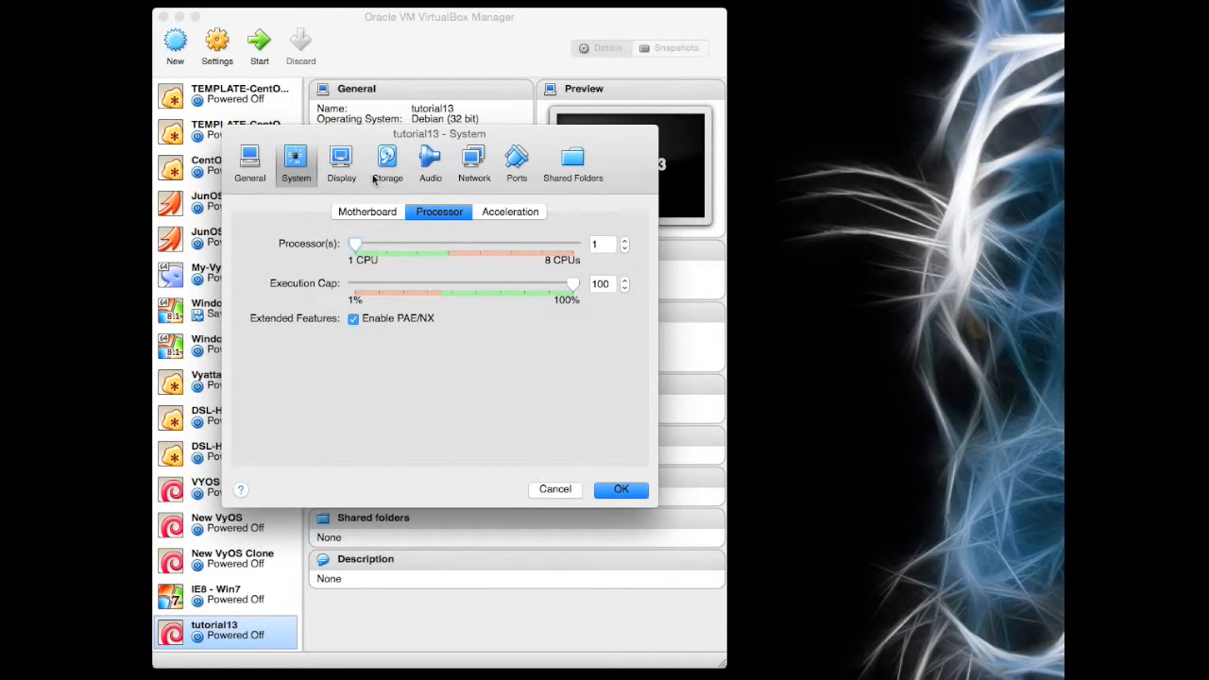
# Try lowering tutorial13's video memory to 1 MB and return it to 16 MB
pyautogui.click(340, 162)
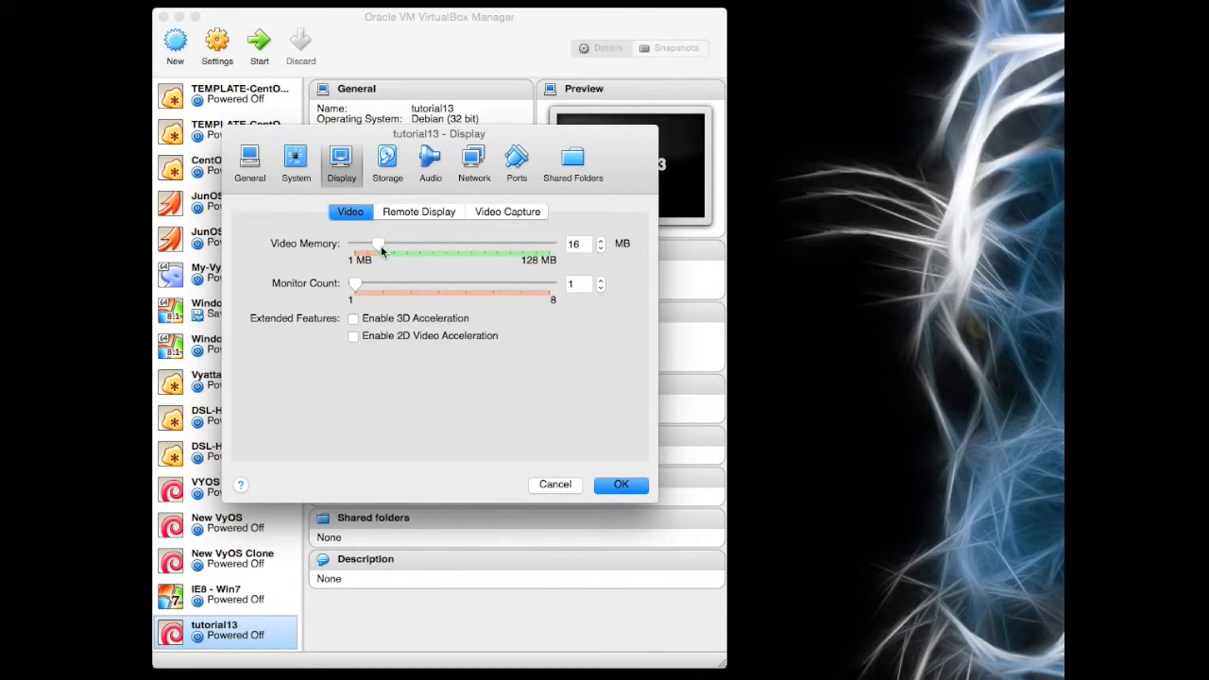
pyautogui.moveTo(378, 245); pyautogui.dragTo(346, 245)
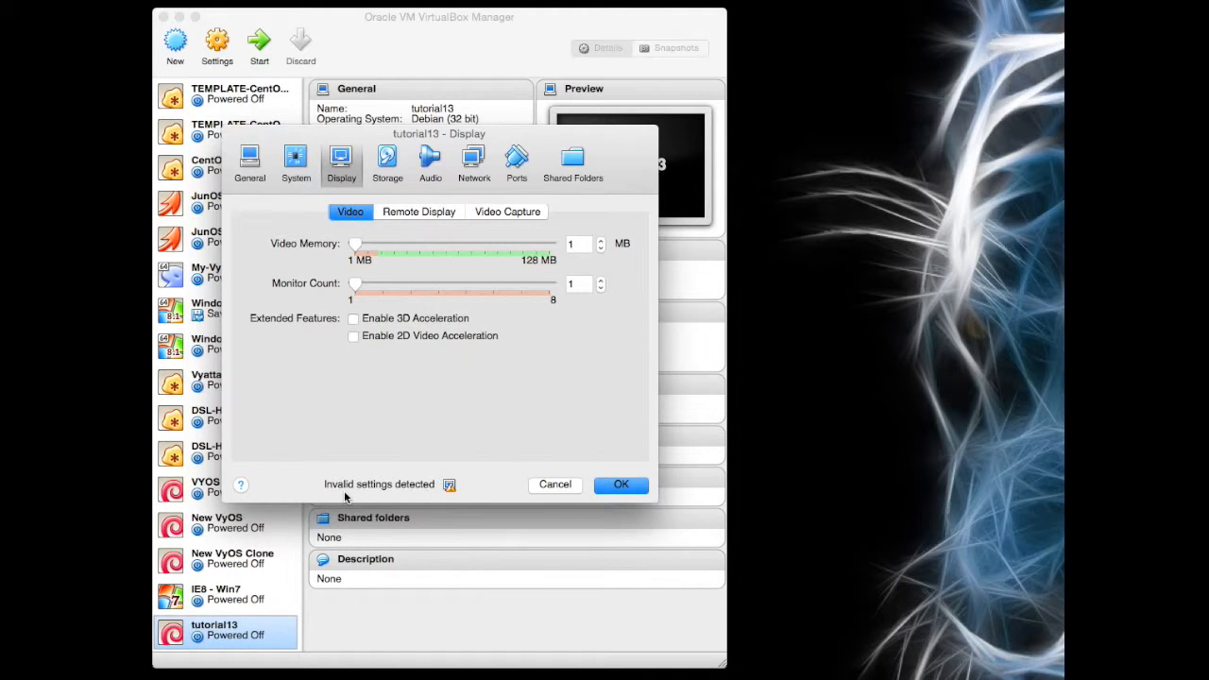
pyautogui.moveTo(352, 245); pyautogui.dragTo(377, 248)
# Load vyos-1.1.3-i586-virt.iso from Downloads into tutorial13's empty IDE CD/DVD drive and save the machine settings
pyautogui.click(388, 161)
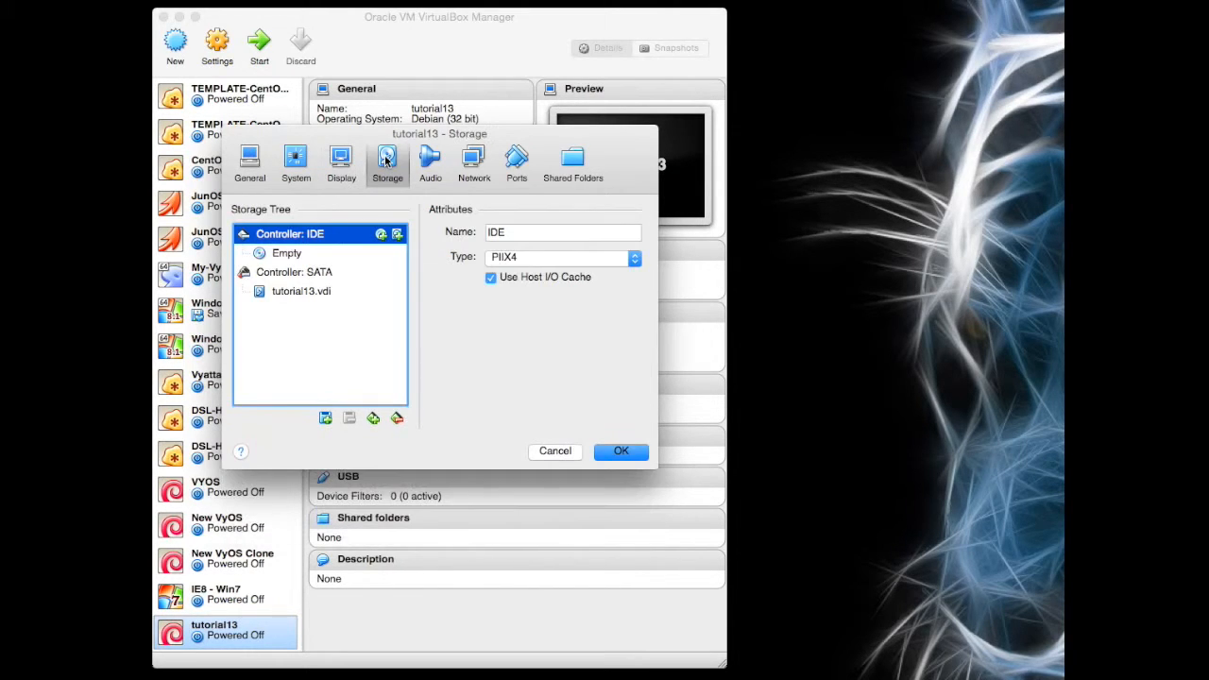
pyautogui.click(287, 253)
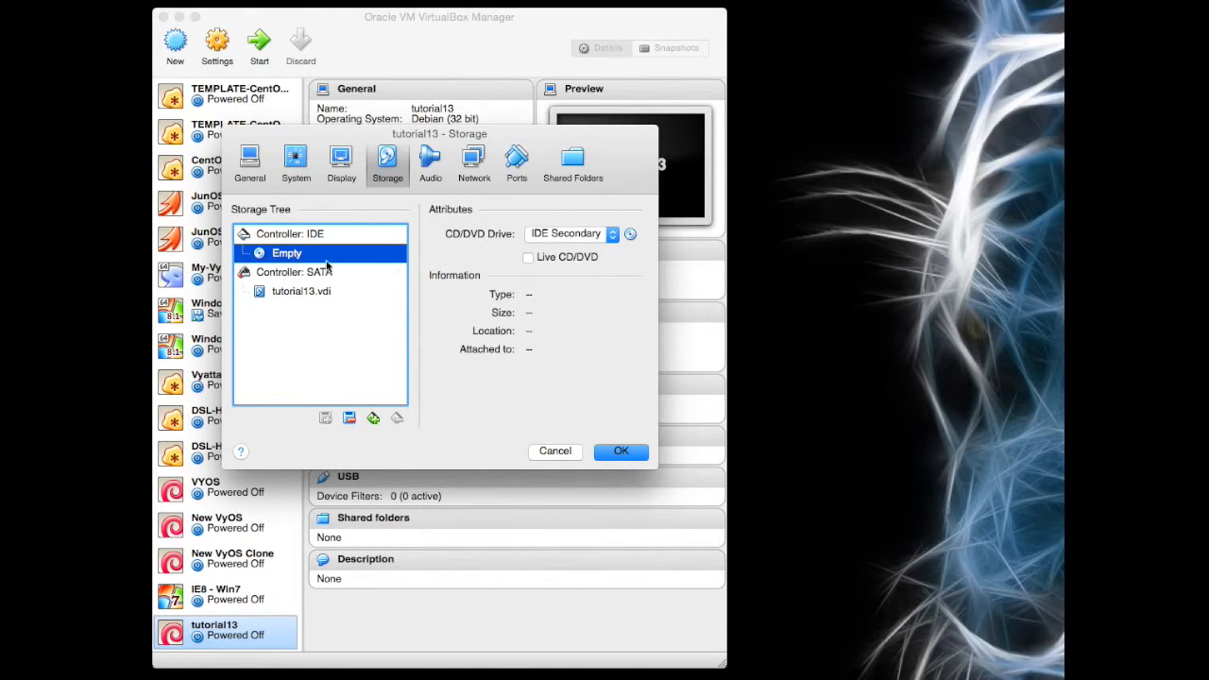
pyautogui.click(630, 235)
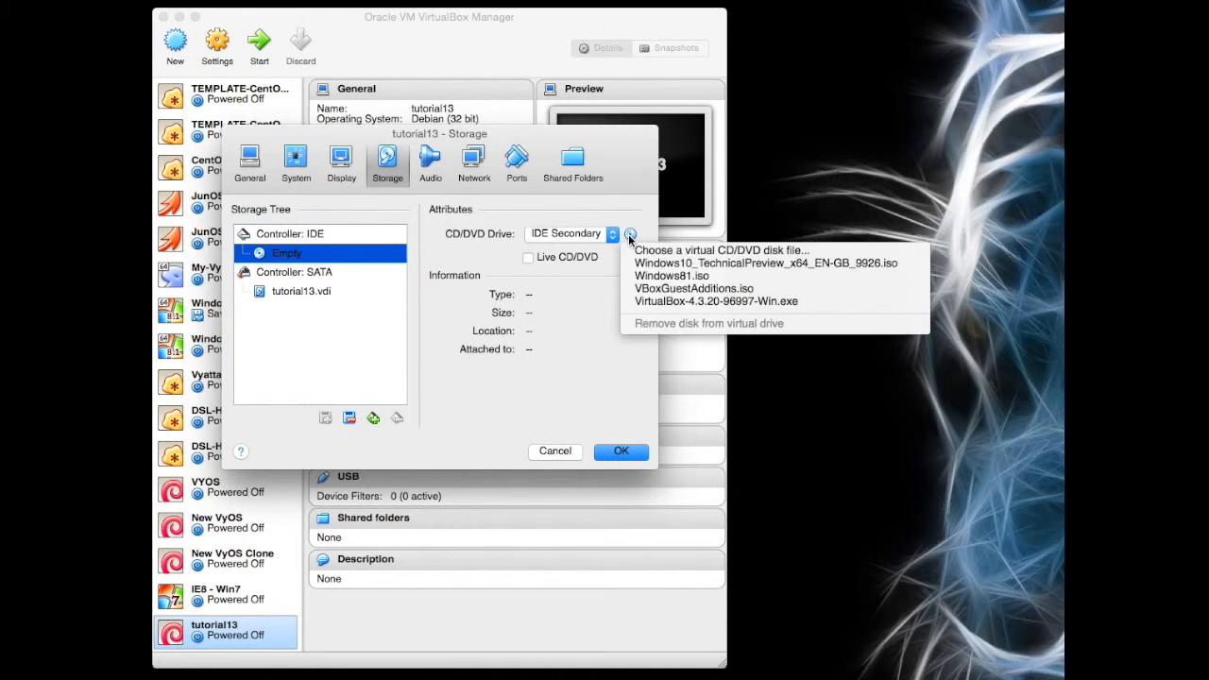
pyautogui.click(655, 254)
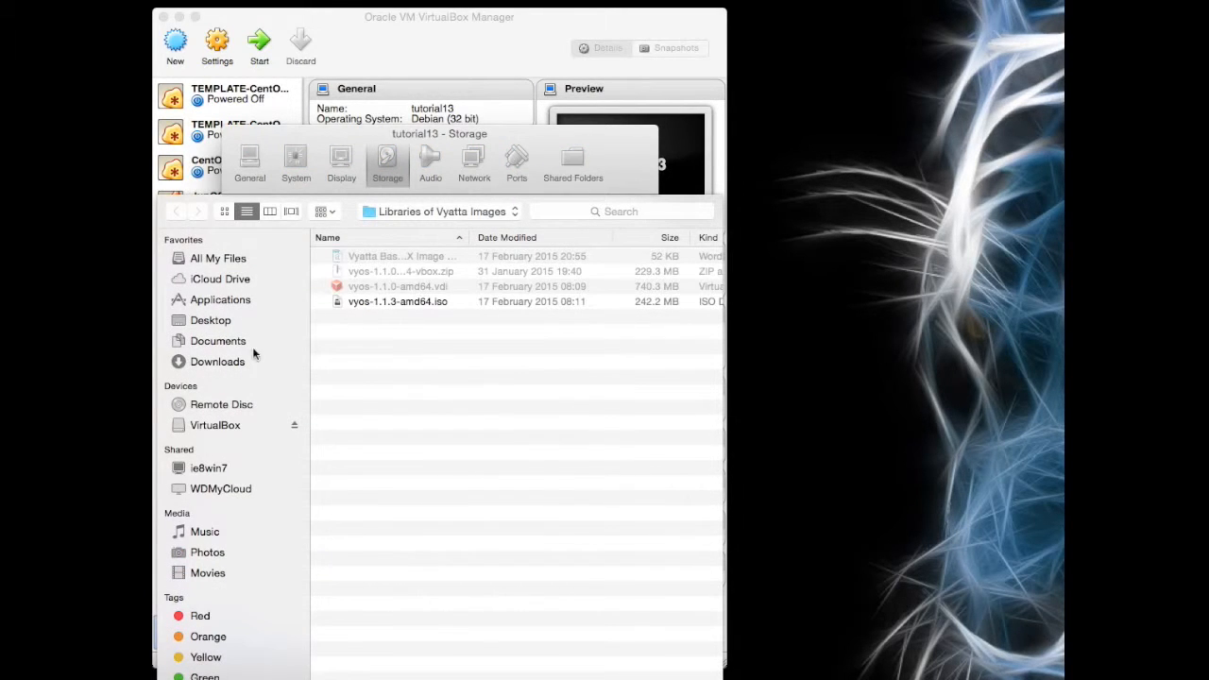
pyautogui.click(227, 363)
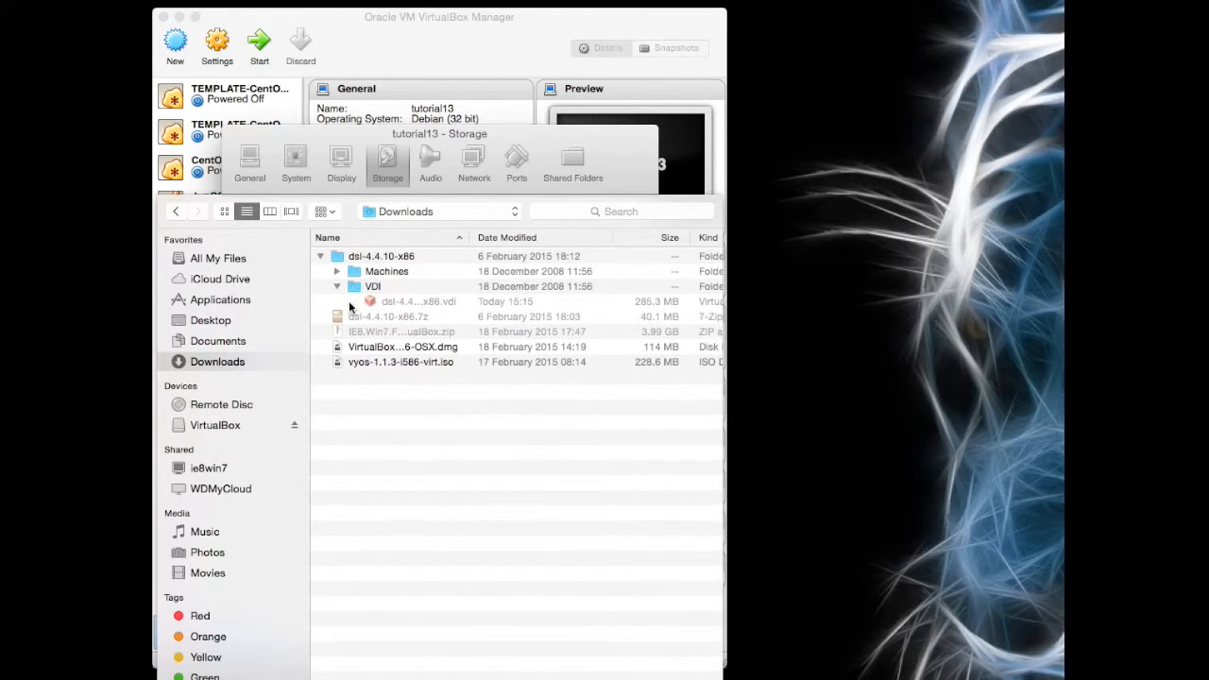
pyautogui.click(404, 362)
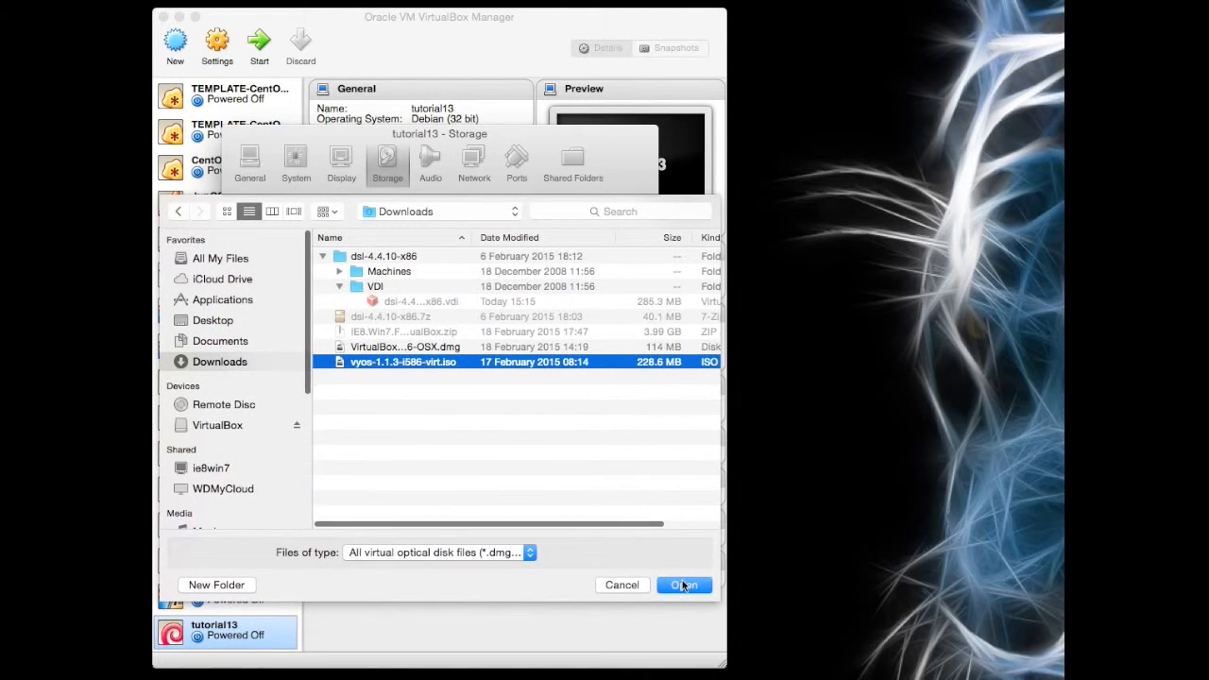
pyautogui.click(683, 585)
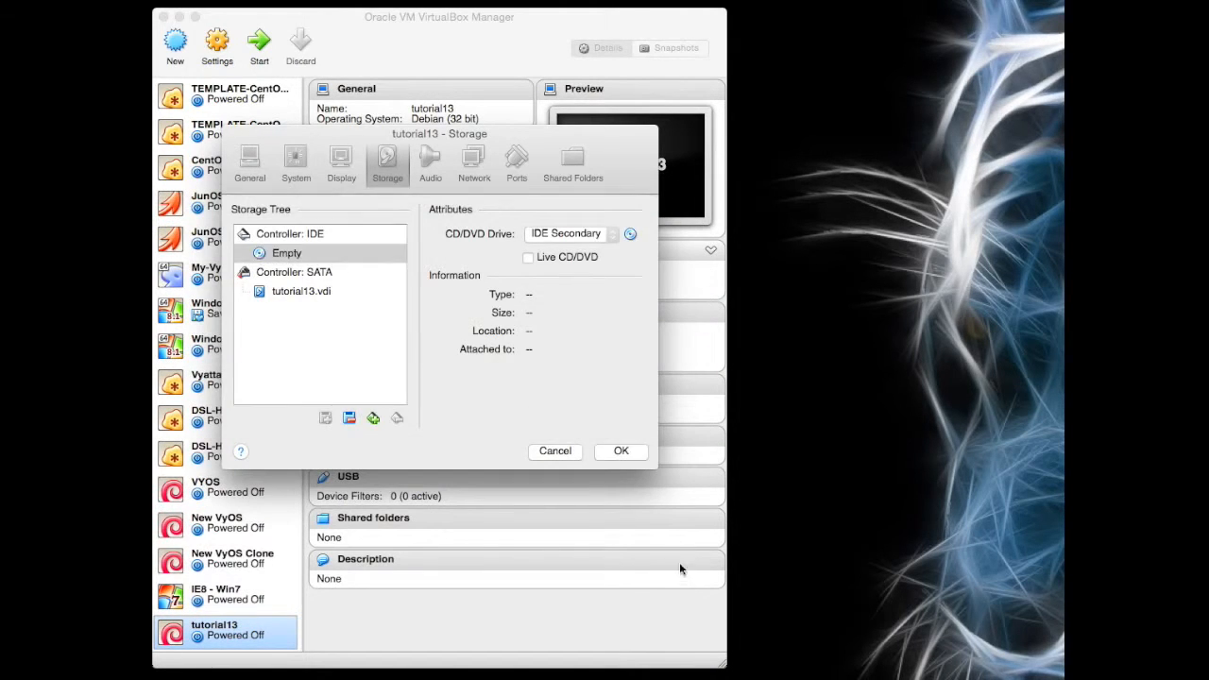
pyautogui.click(621, 453)
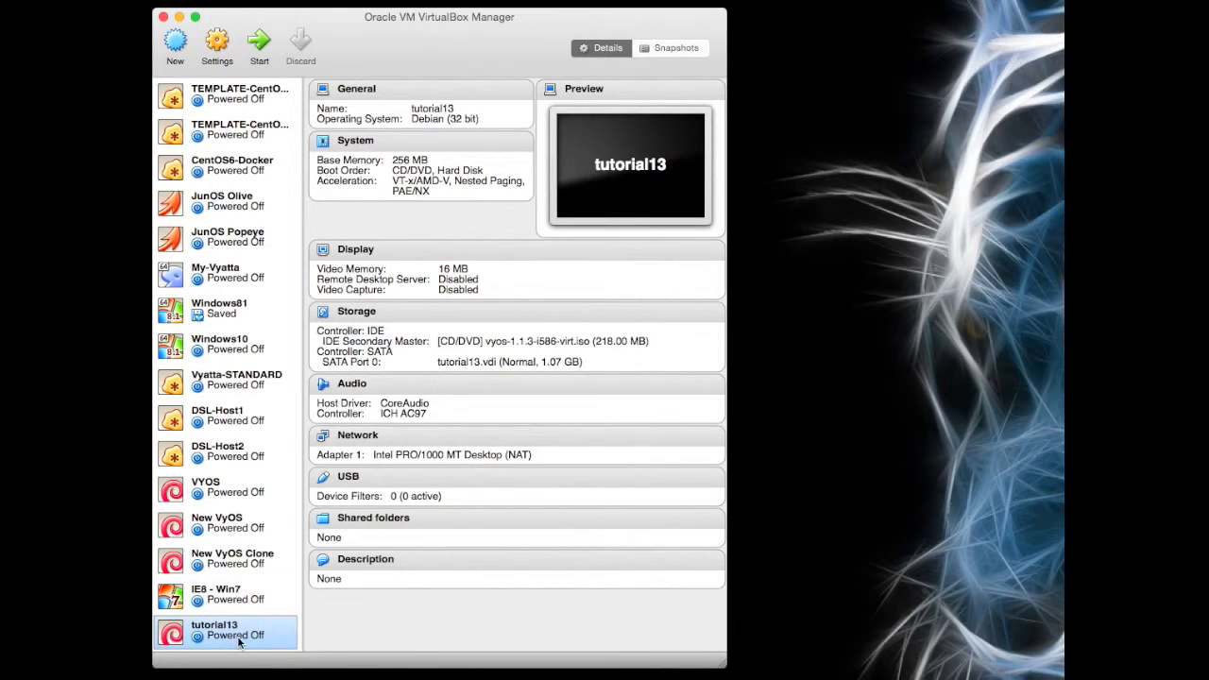
# Disable audio in tutorial13's settings
pyautogui.click(217, 43)
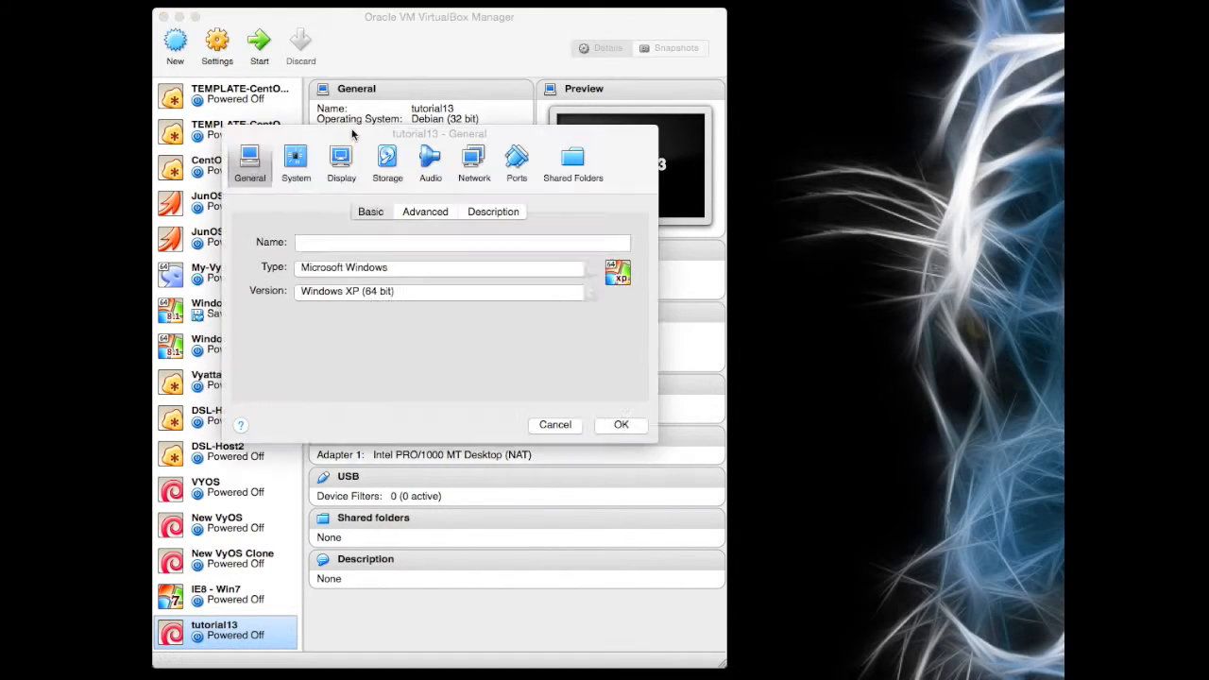
pyautogui.click(430, 163)
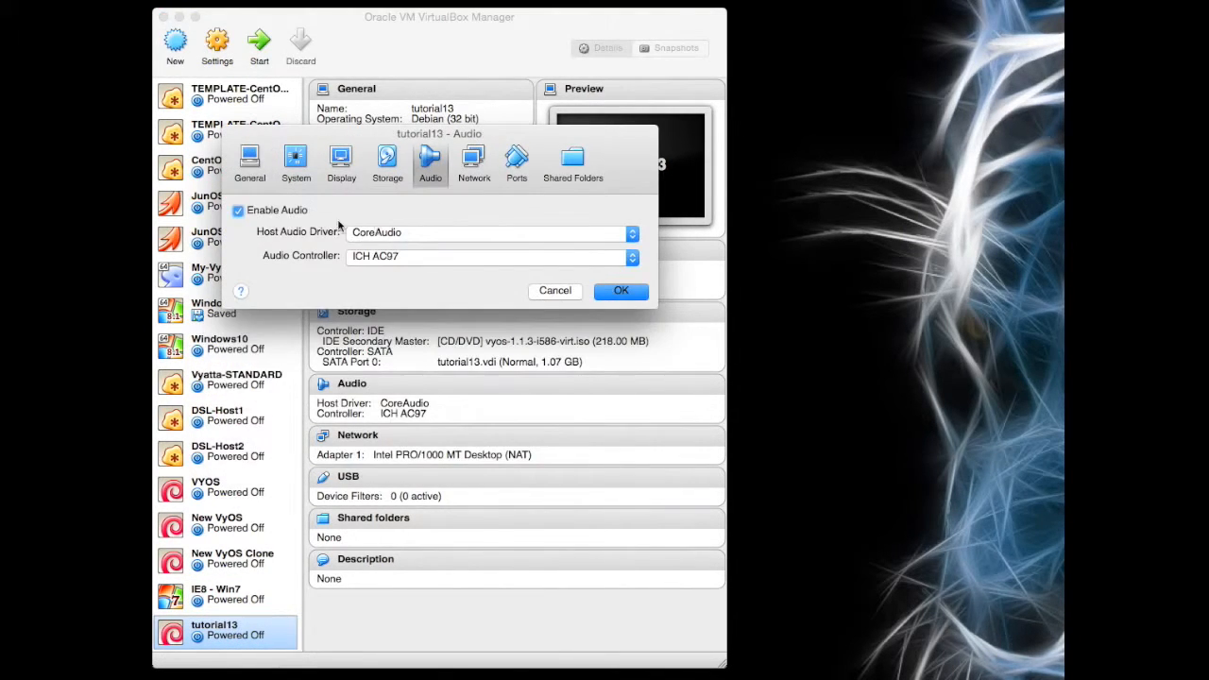
pyautogui.click(238, 209)
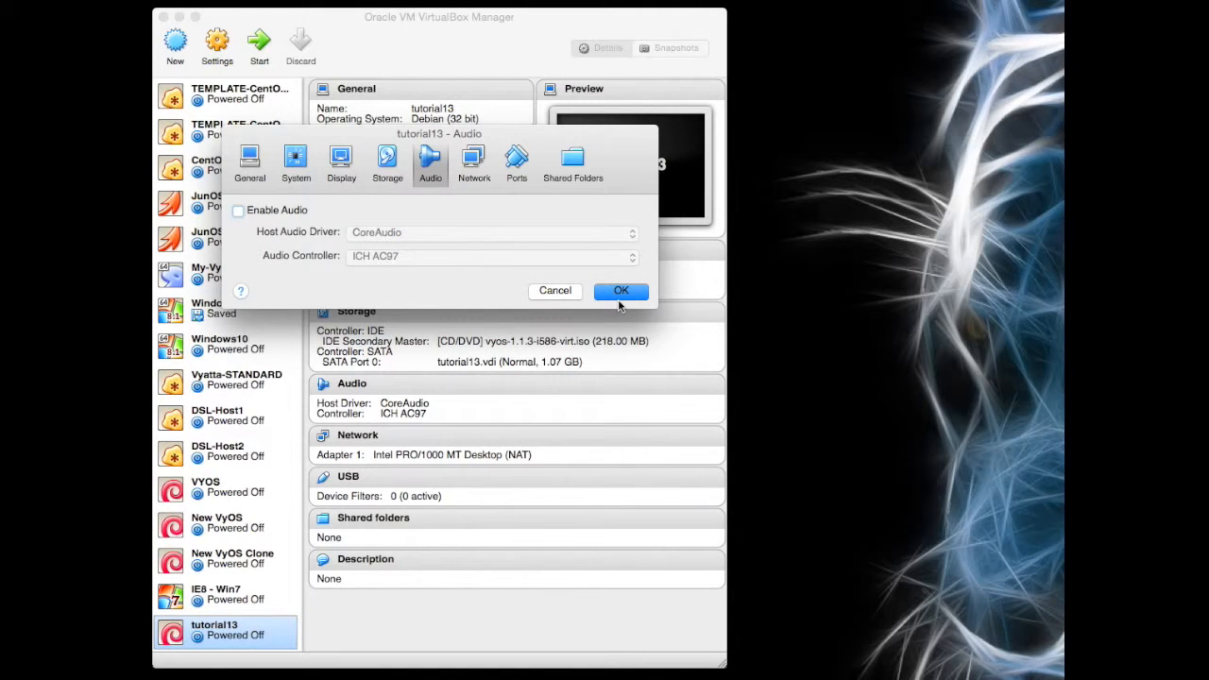
# Attach tutorial13's network Adapter 1 to the host-only adapter vboxnet0 with promiscuous mode set to Allow VMs
pyautogui.click(473, 160)
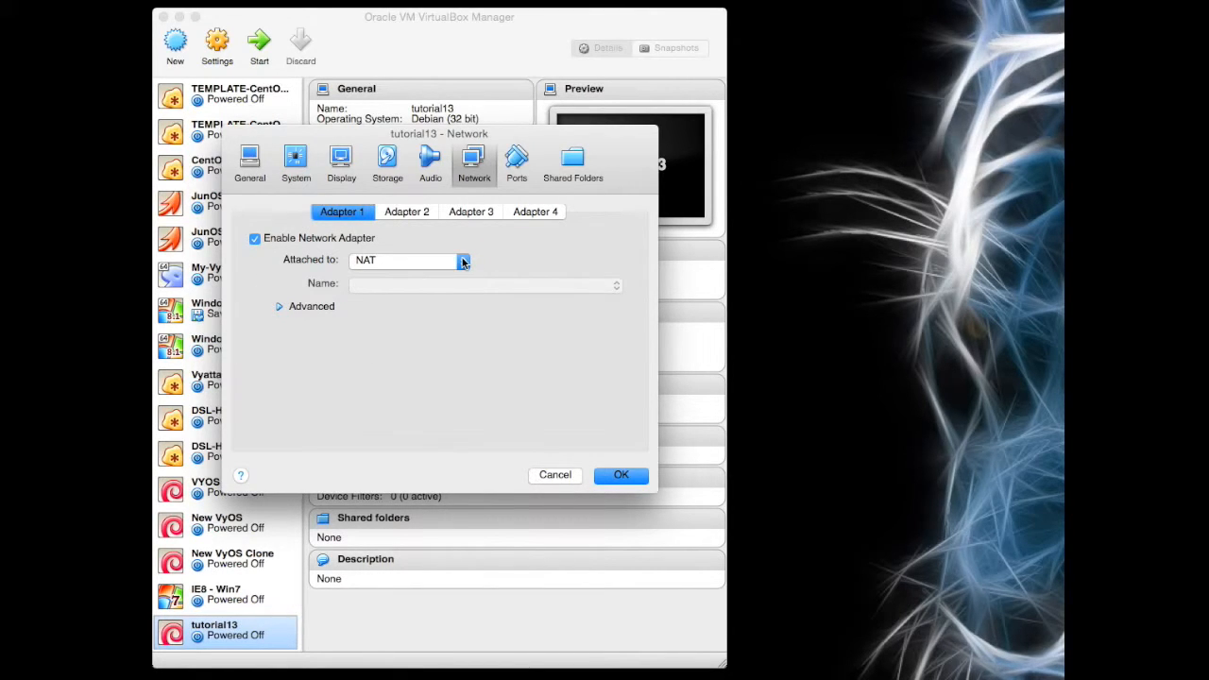
pyautogui.click(463, 261)
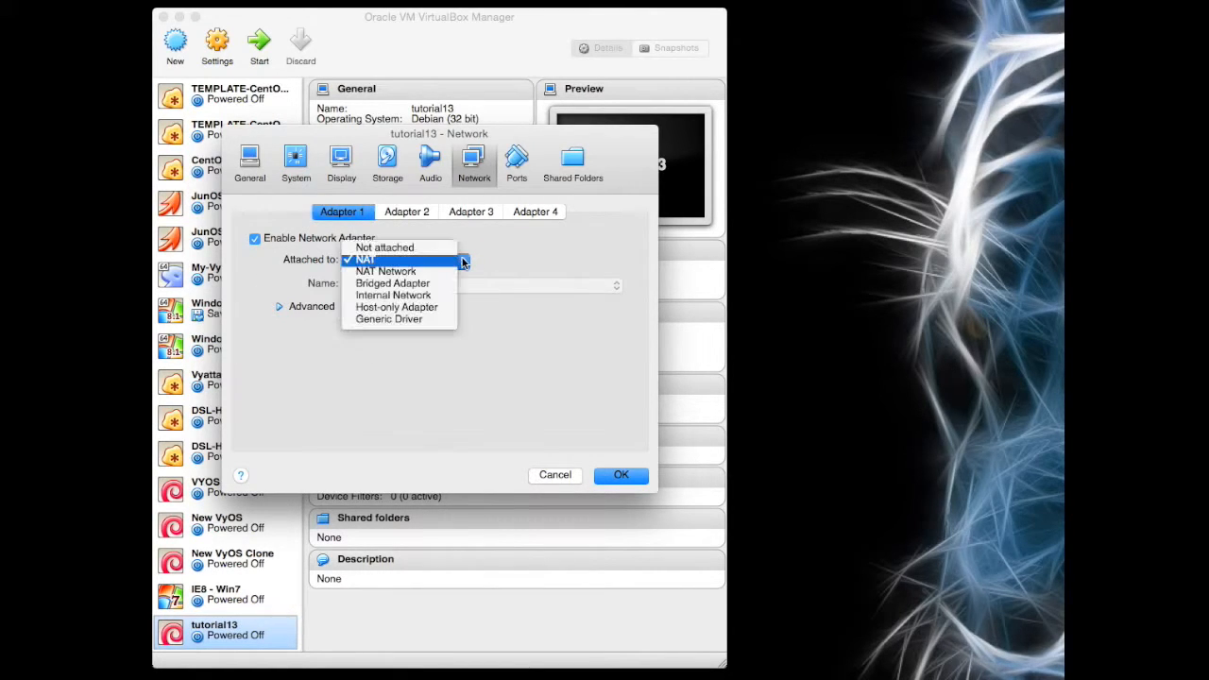
pyautogui.click(423, 310)
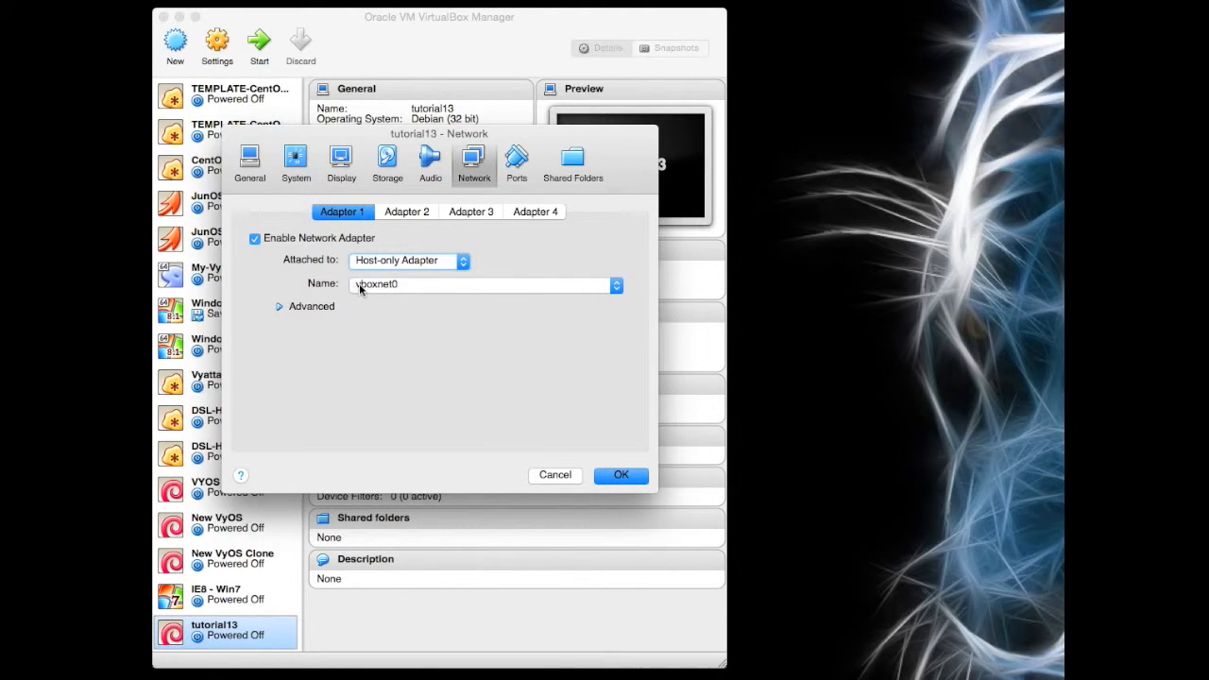
pyautogui.click(279, 308)
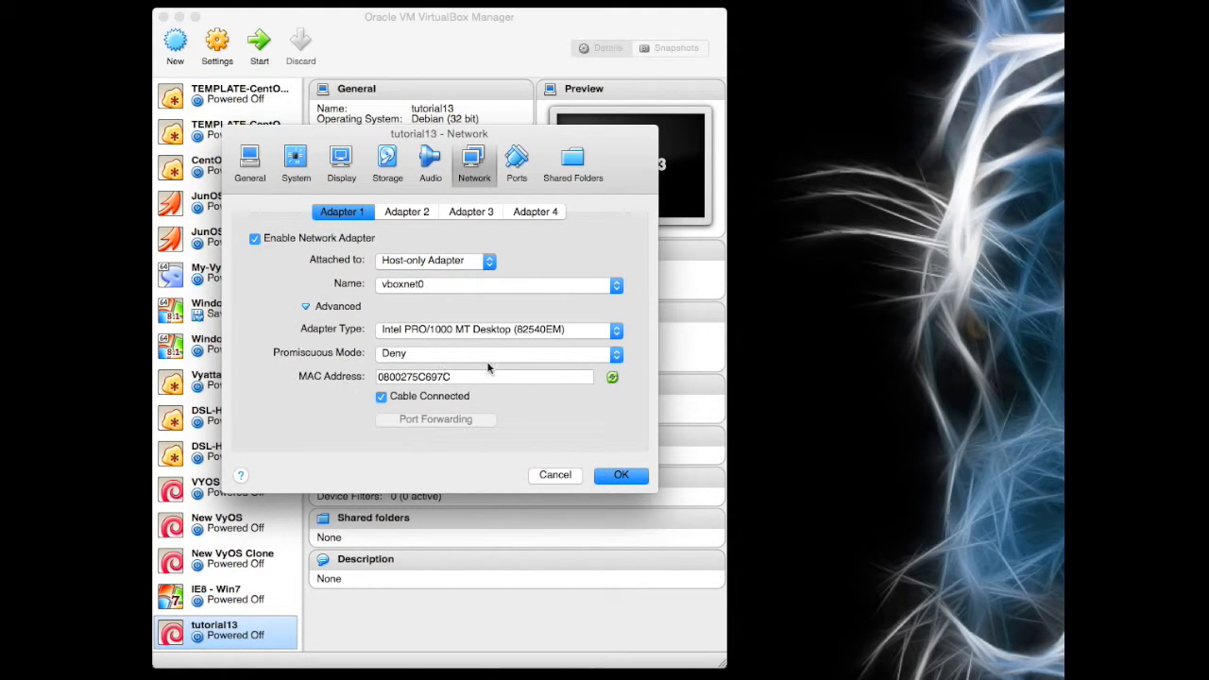
pyautogui.click(616, 354)
pyautogui.click(501, 365)
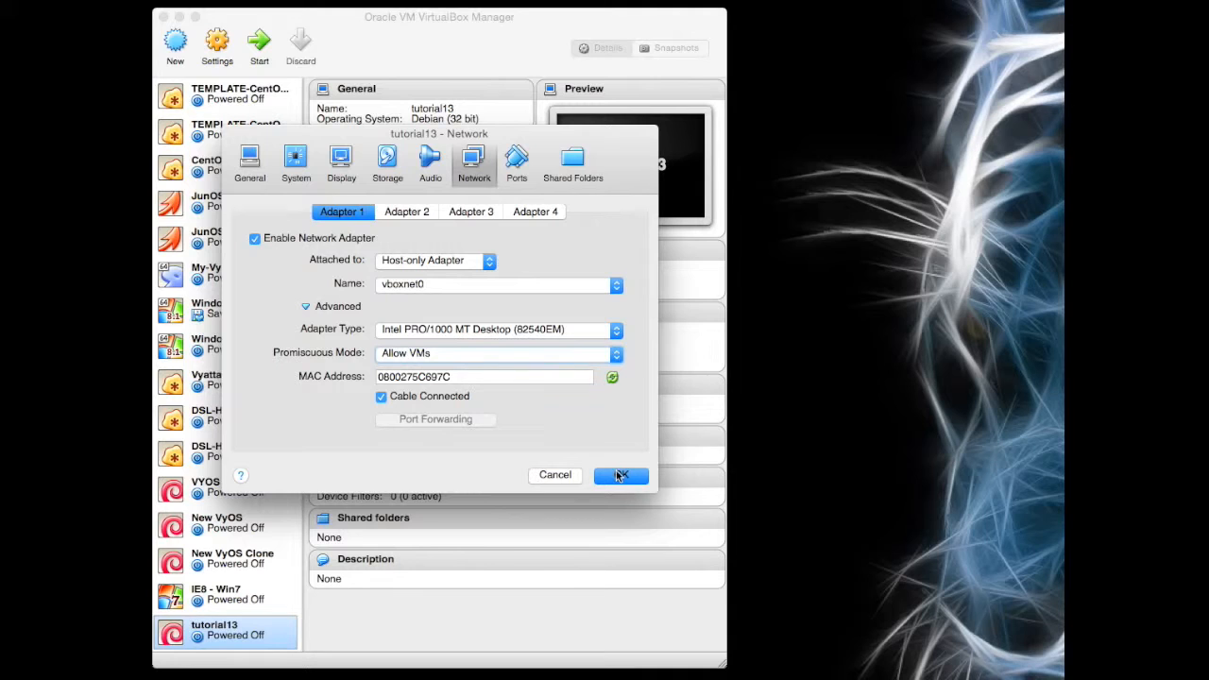
# Enable serial port 1 in tutorial13's port settings and save the machine settings
pyautogui.click(517, 166)
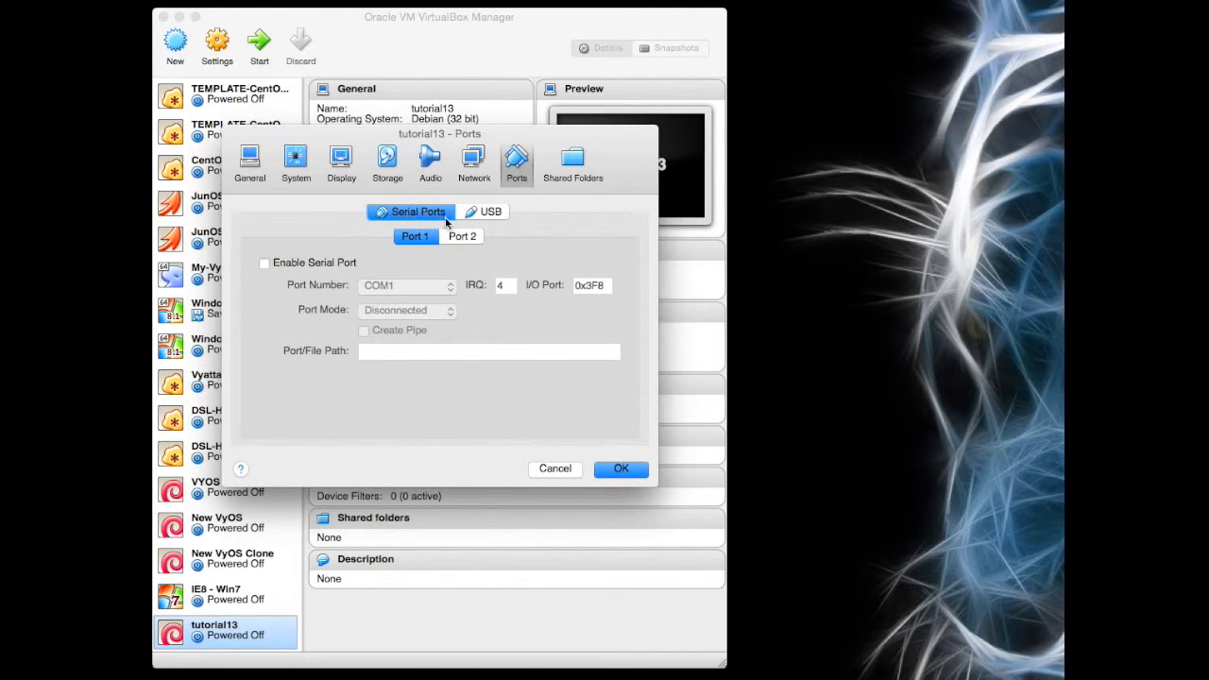
pyautogui.click(264, 263)
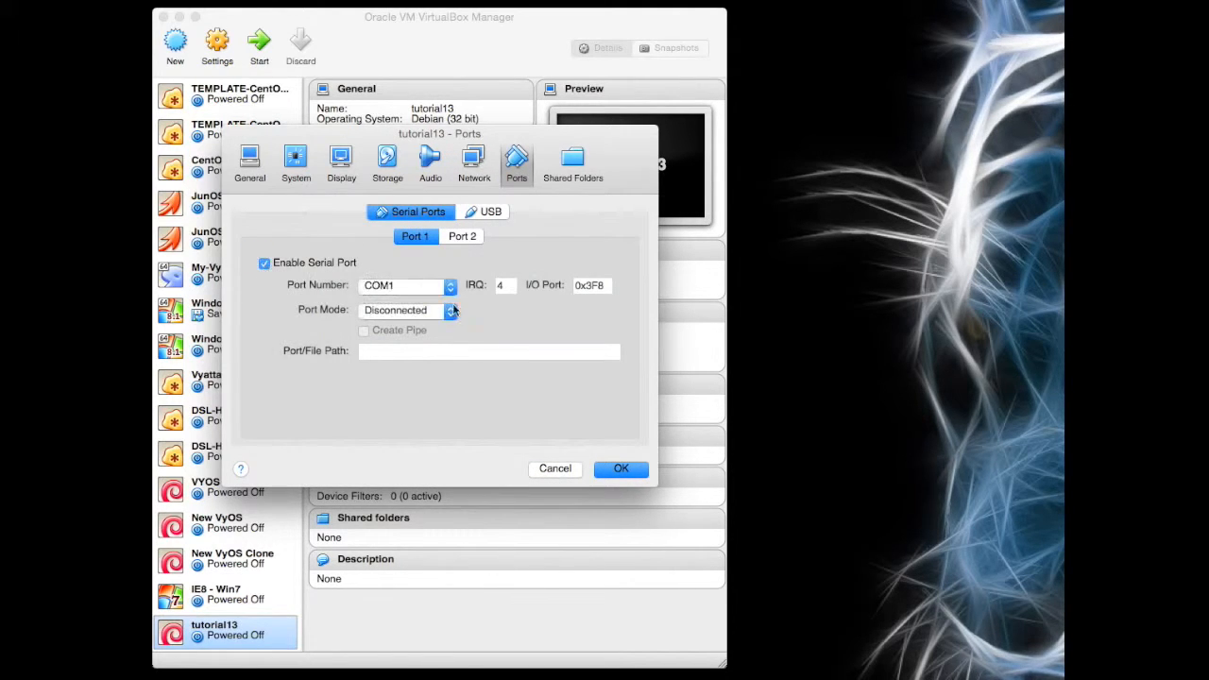
pyautogui.click(619, 470)
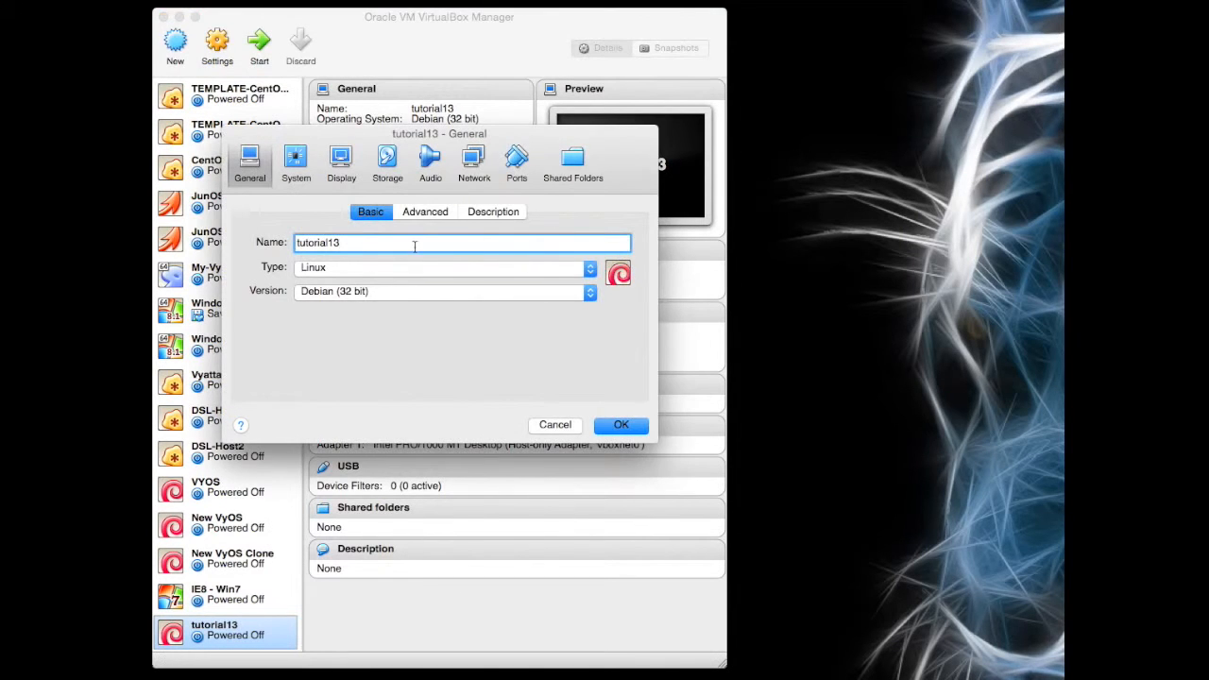
# Enable tutorial13's network Adapter 2 on host-only adapter vboxnet1 with promiscuous mode Allow VMs and save the settings
pyautogui.click(475, 162)
pyautogui.click(407, 211)
pyautogui.click(254, 238)
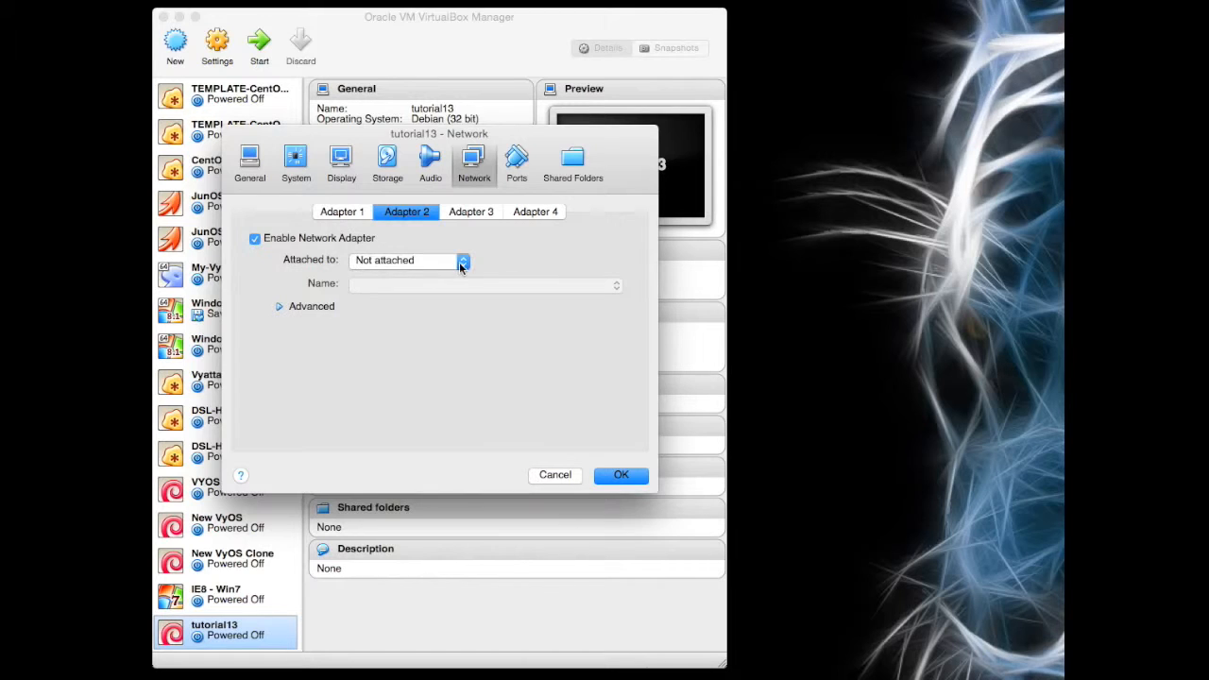
pyautogui.click(463, 262)
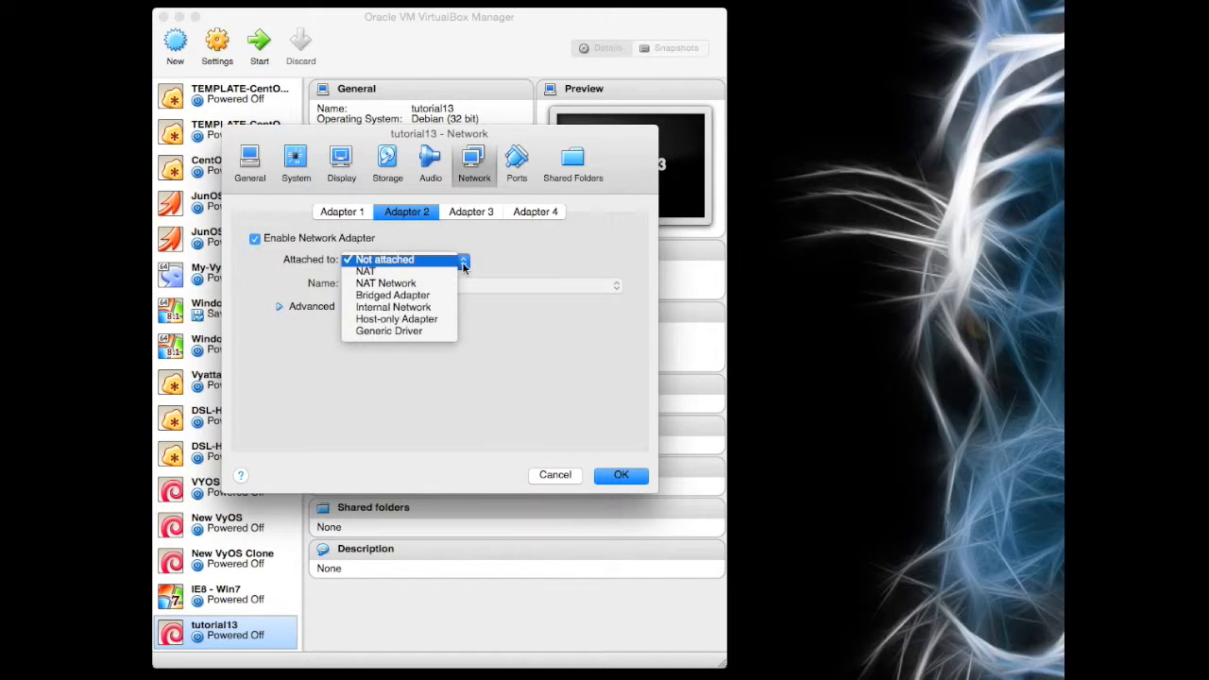
pyautogui.click(414, 320)
pyautogui.click(617, 287)
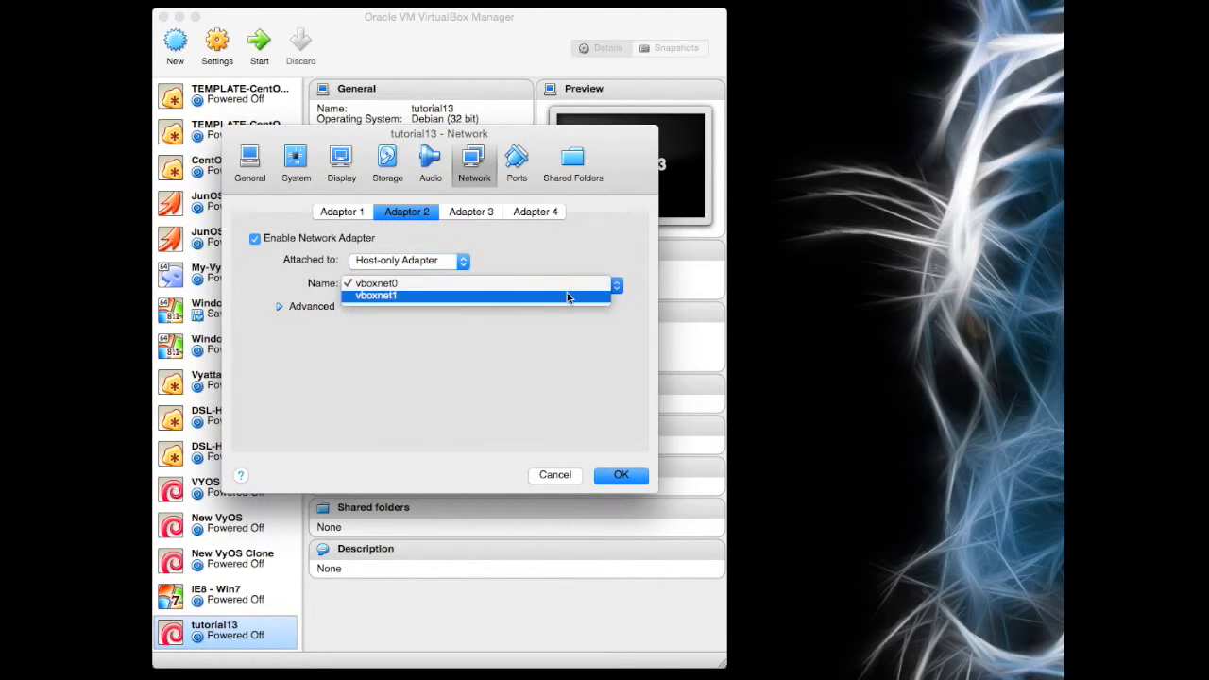
pyautogui.click(538, 300)
pyautogui.click(280, 308)
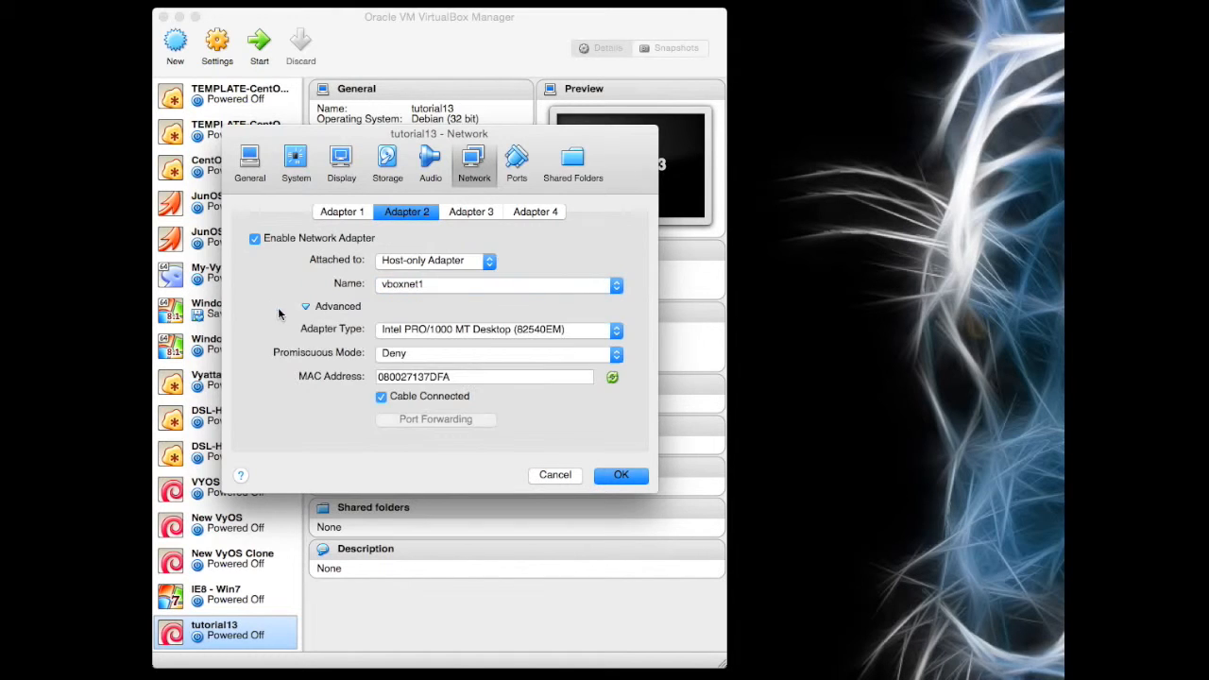
pyautogui.click(435, 357)
pyautogui.click(430, 364)
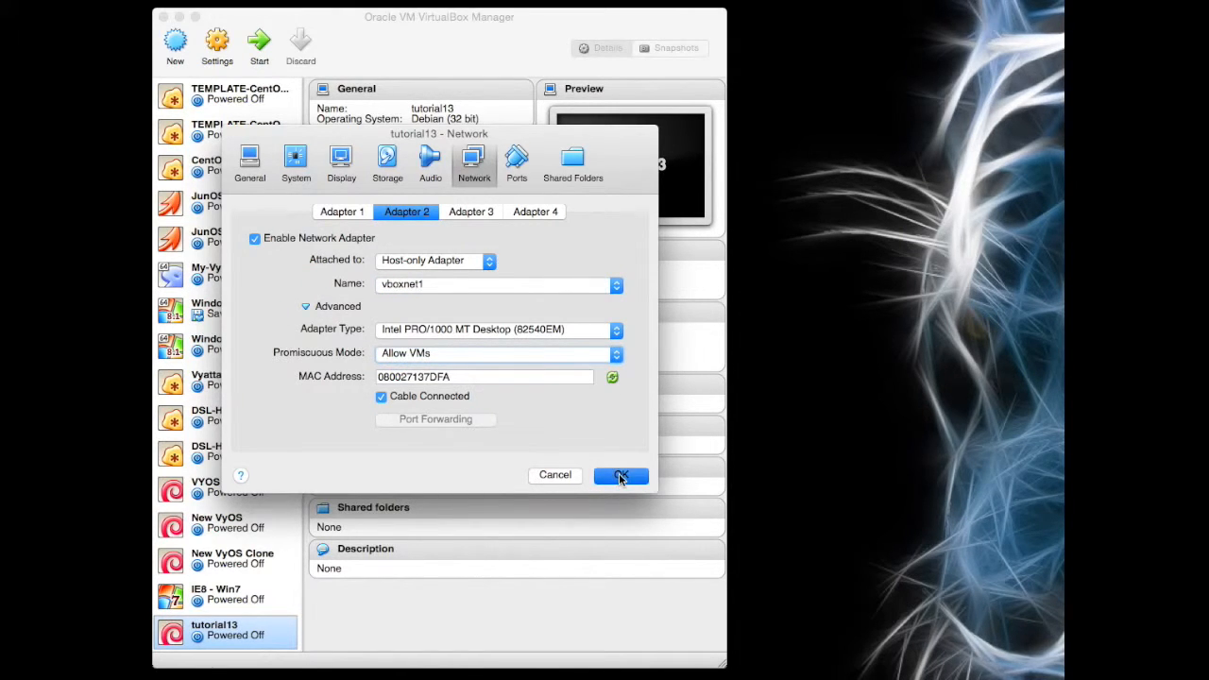
pyautogui.click(620, 476)
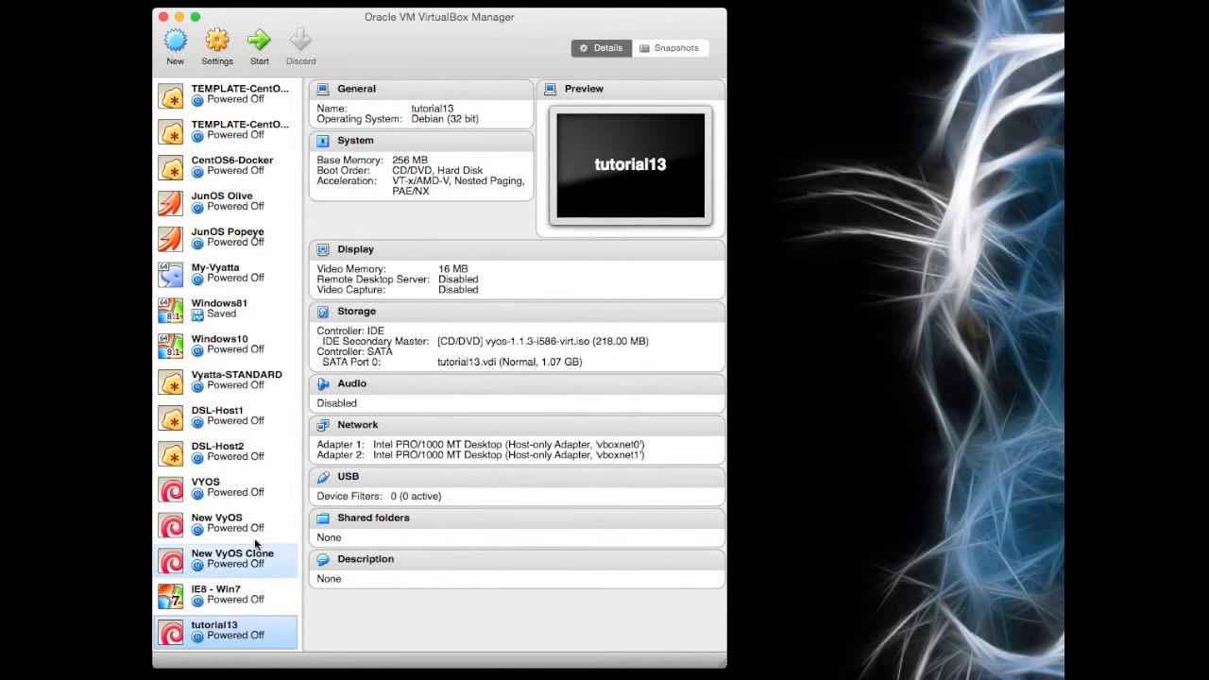
# Start the tutorial13 virtual machine and bring its console window into focus in front of the manager
pyautogui.click(259, 43)
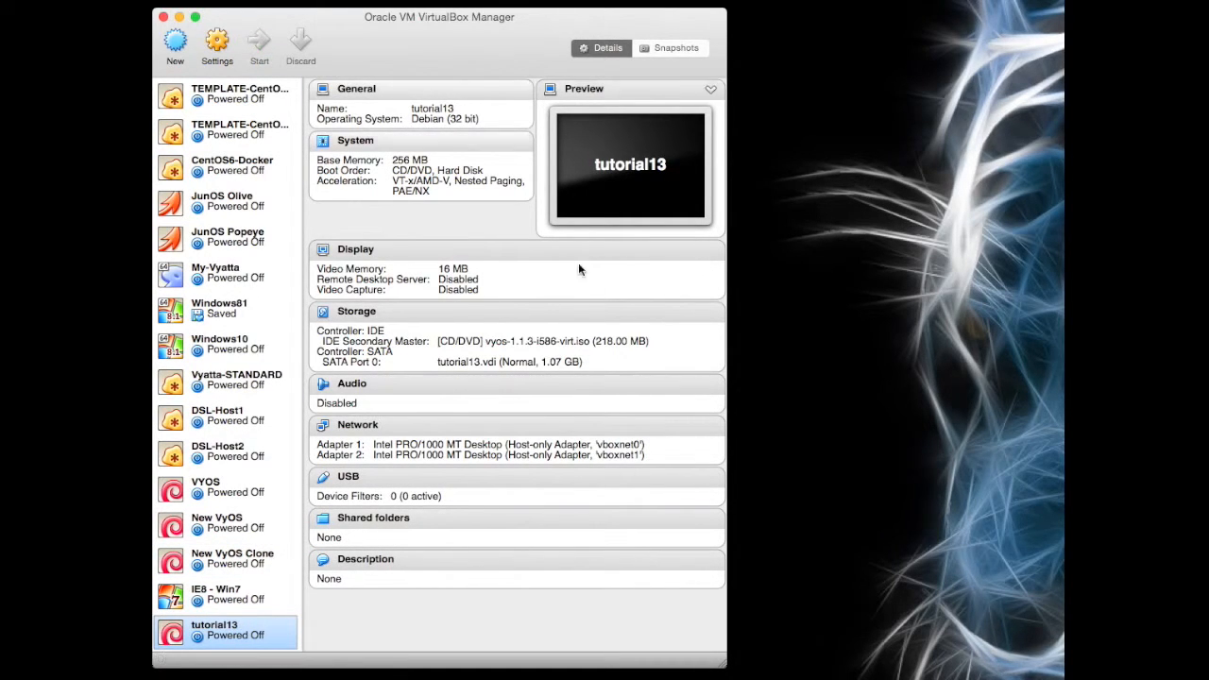
pyautogui.moveTo(949, 279); pyautogui.dragTo(477, 131)
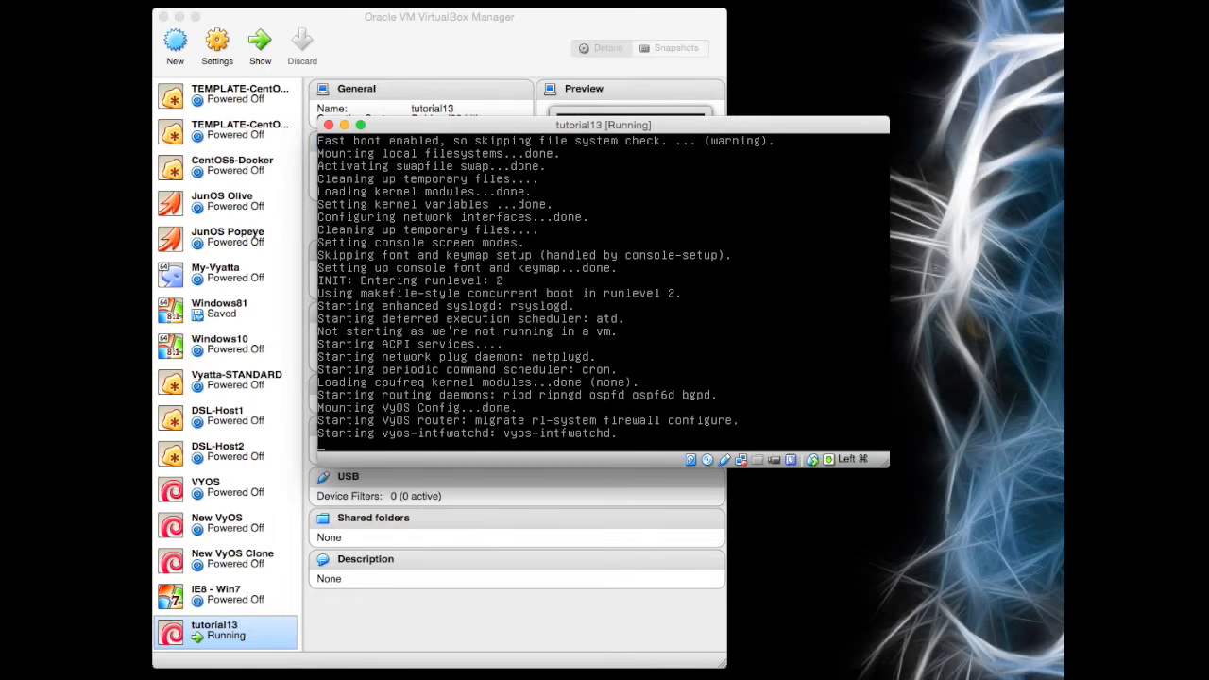
pyautogui.press('super+Tab')
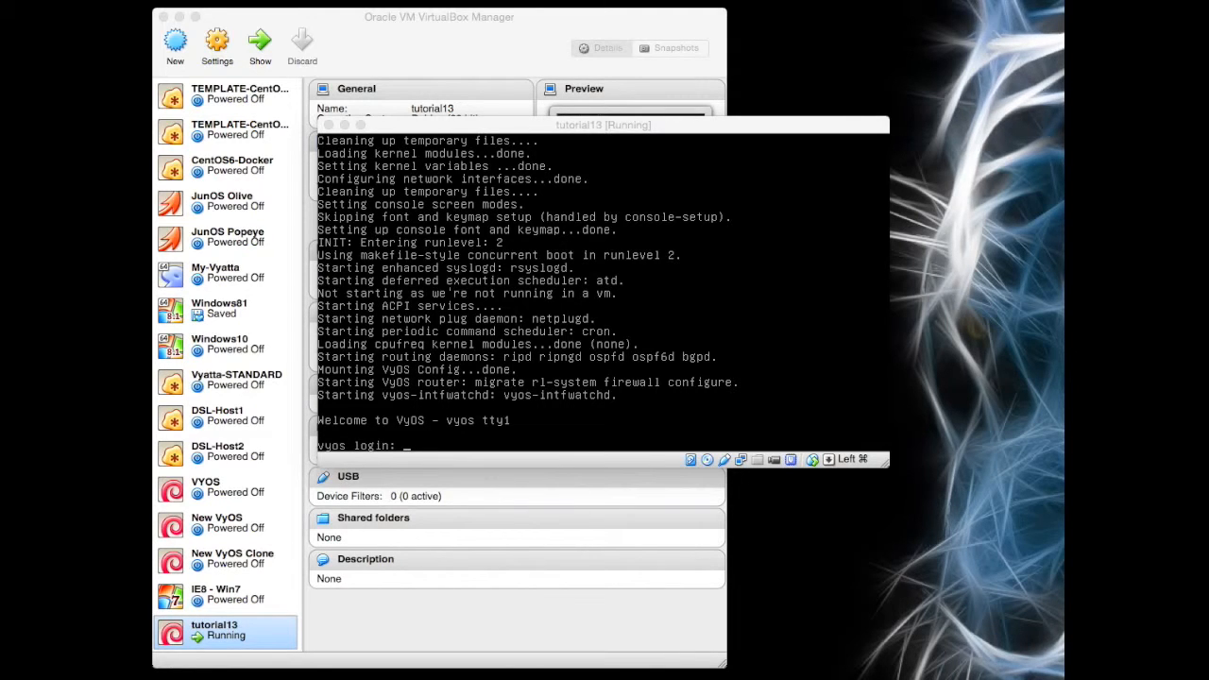
pyautogui.click(657, 397)
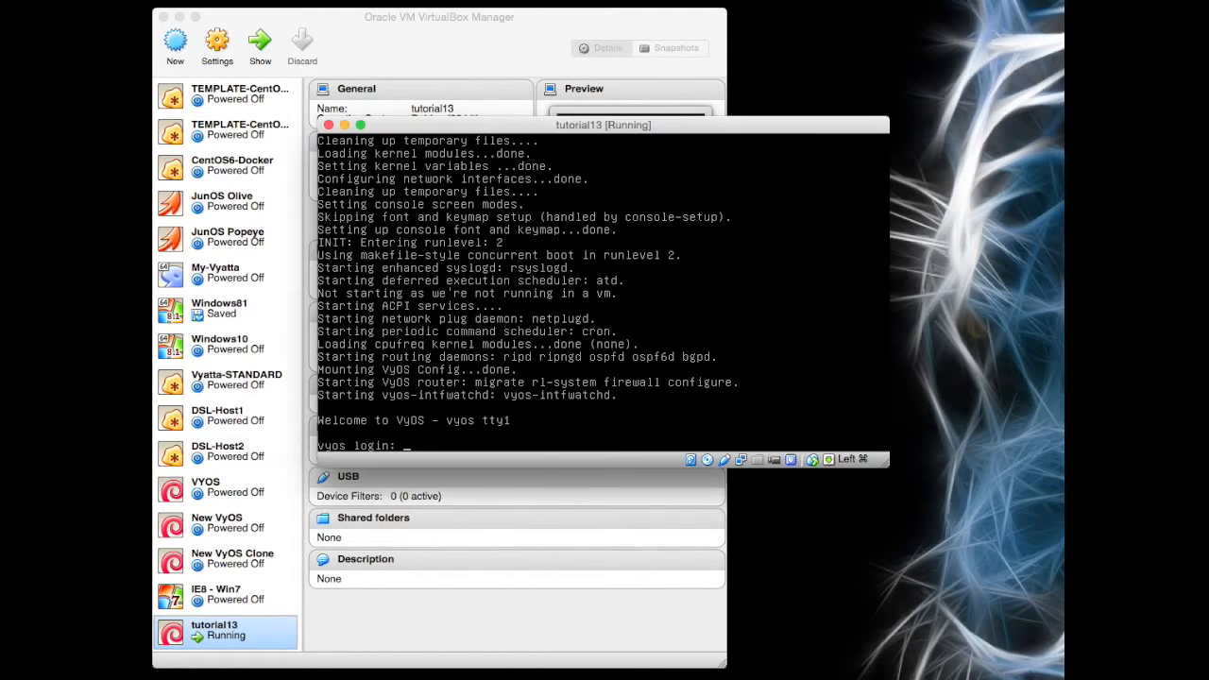
# Log in to the live VyOS system as vyos with the account password and list the network interfaces with show interfaces
pyautogui.write('vyos')
pyautogui.press('Return')
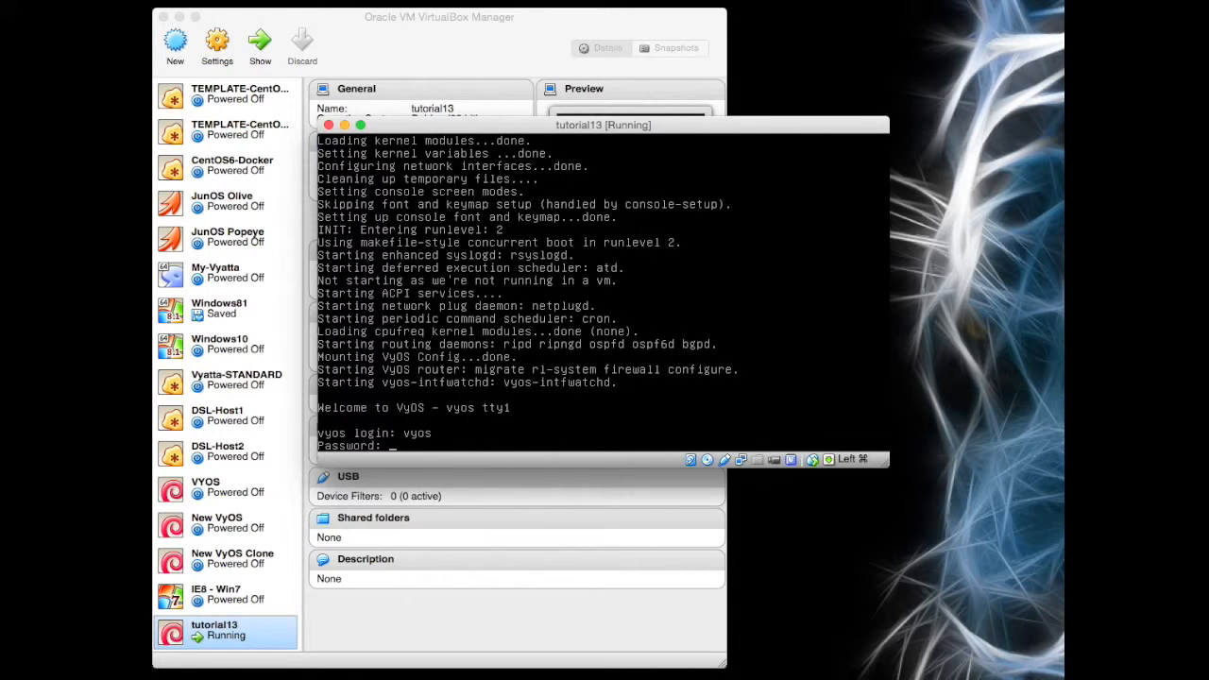
pyautogui.press('Return')
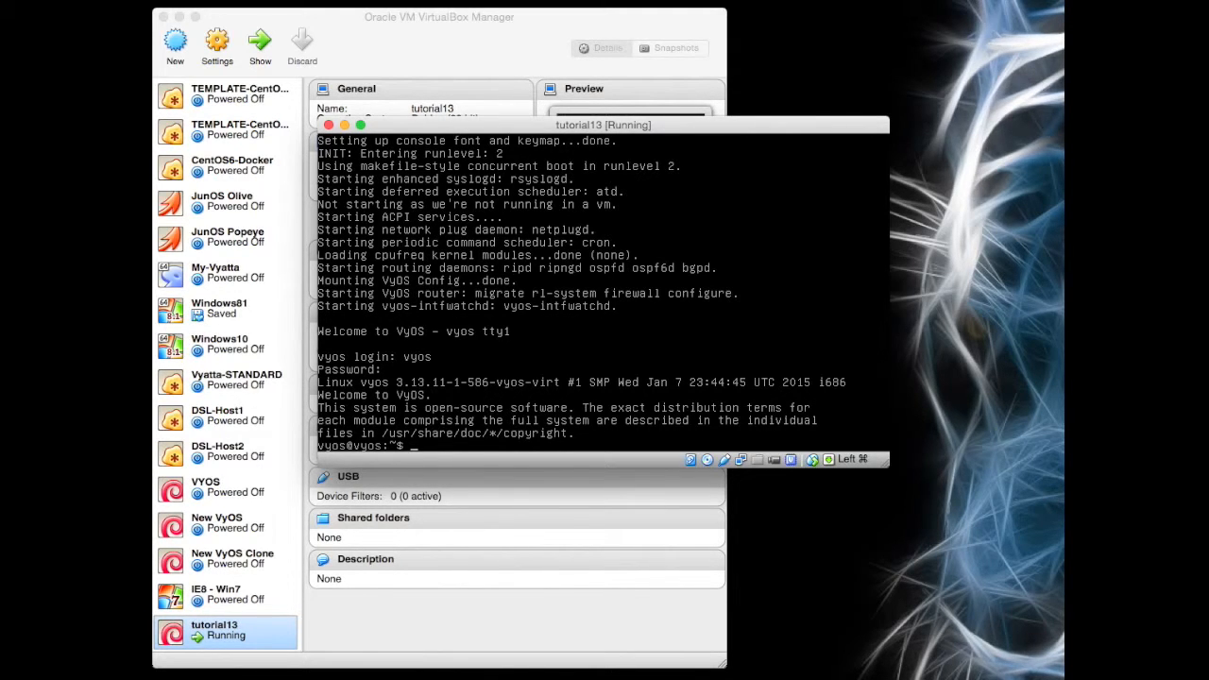
pyautogui.write('show interfaces')
pyautogui.press('Return')
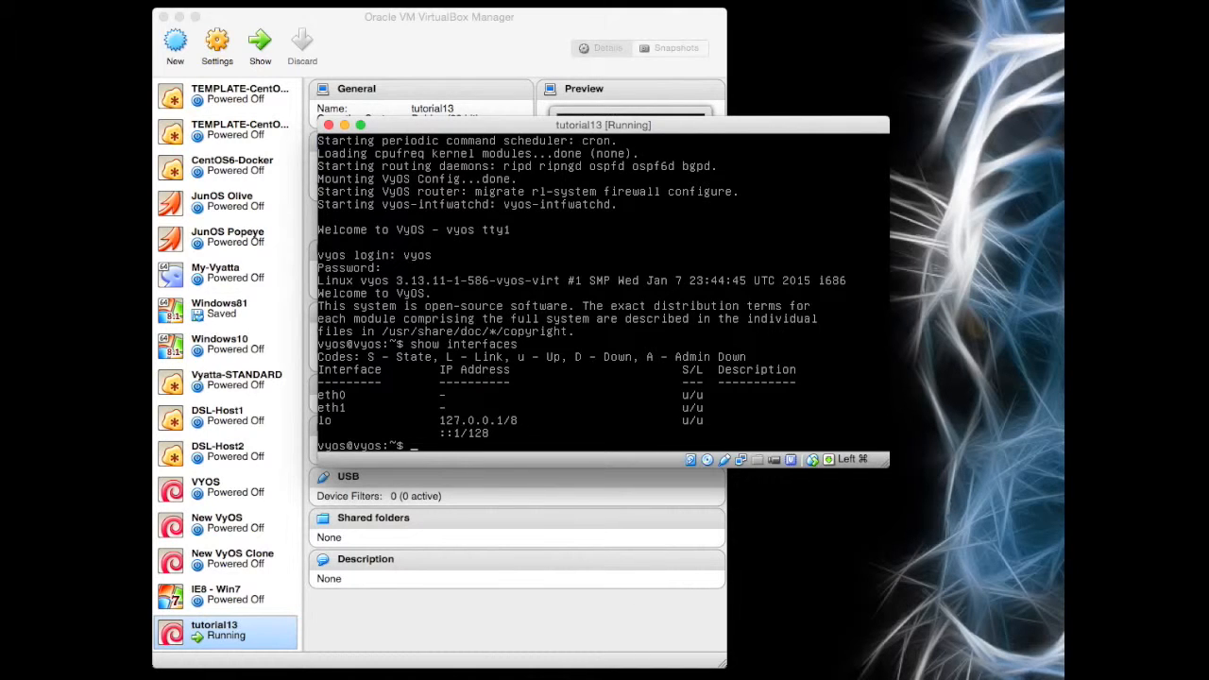
# Run install image, agree to continue, and choose automatic partitioning with sda as the target drive
pyautogui.write('install image')
pyautogui.press('Return')
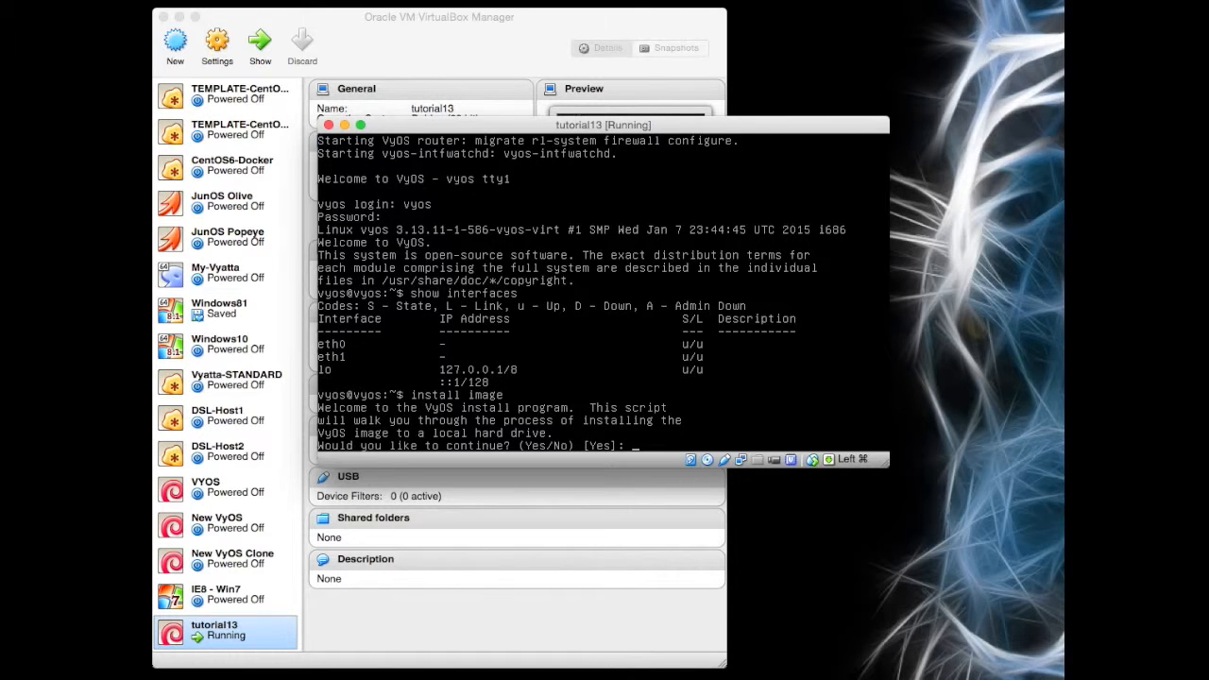
pyautogui.write('yes')
pyautogui.press('Return')
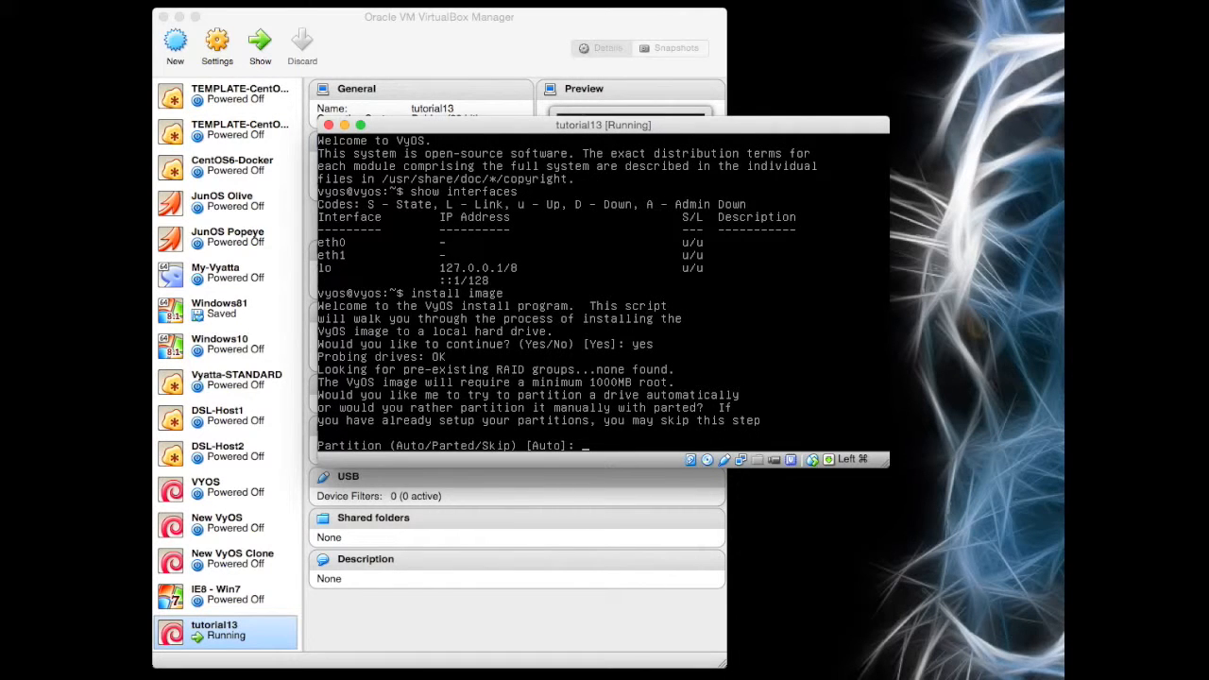
pyautogui.press('Return')
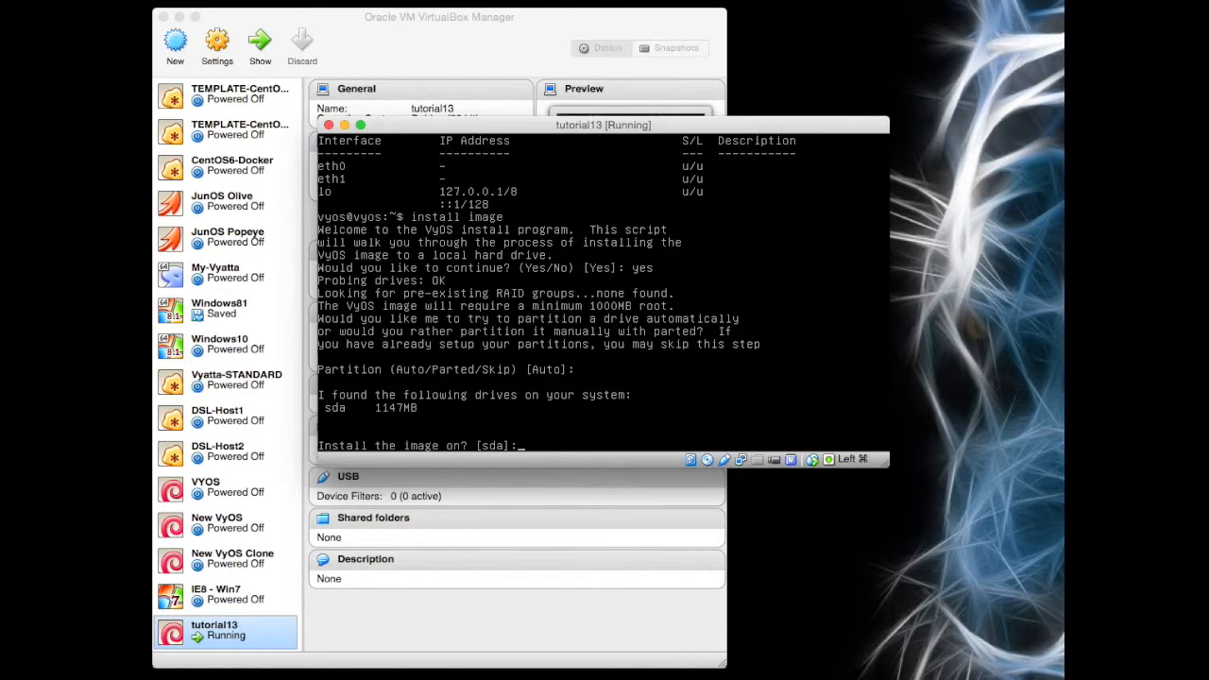
pyautogui.press('Return')
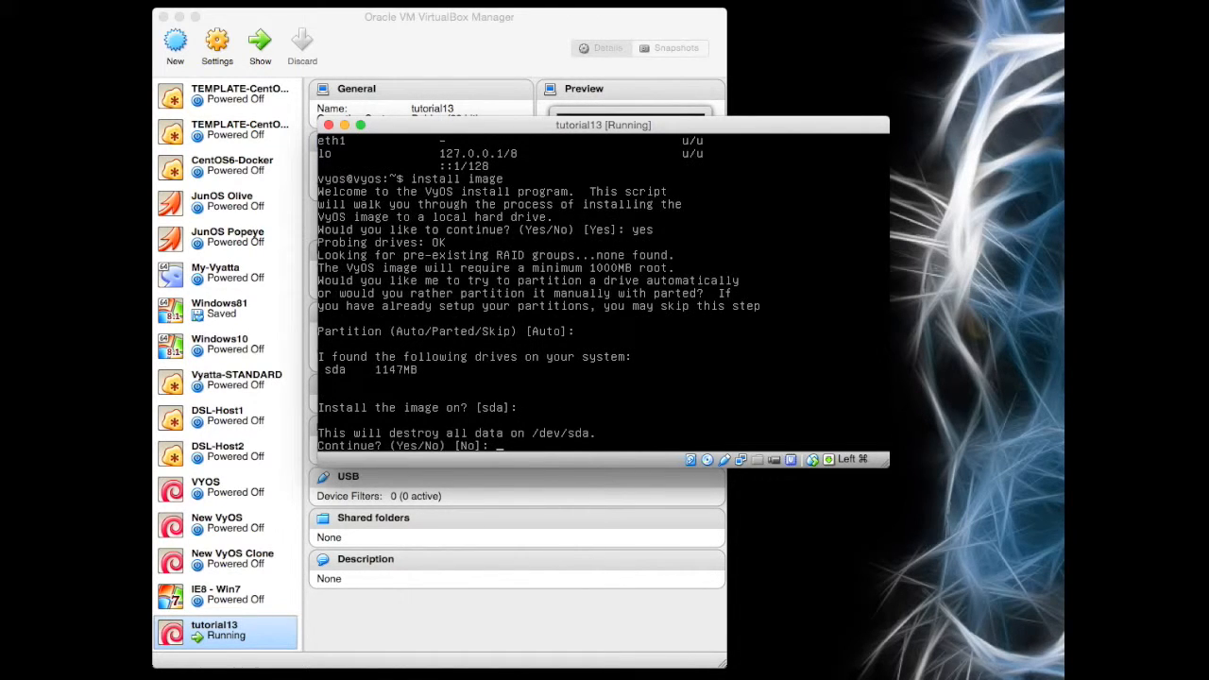
# Confirm erasing /dev/sda and accept the default 1147 MB root partition, image name 1.1.3 and /config/config.boot configuration file
pyautogui.write('yes')
pyautogui.press('Return')
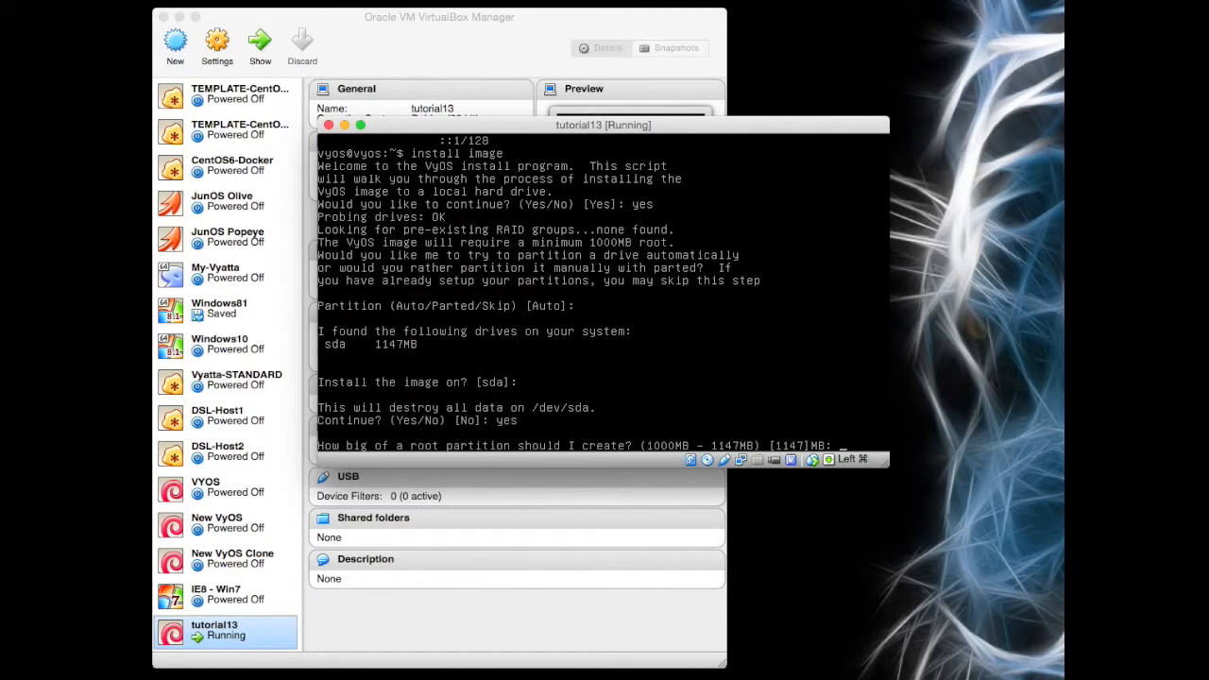
pyautogui.press('Return')
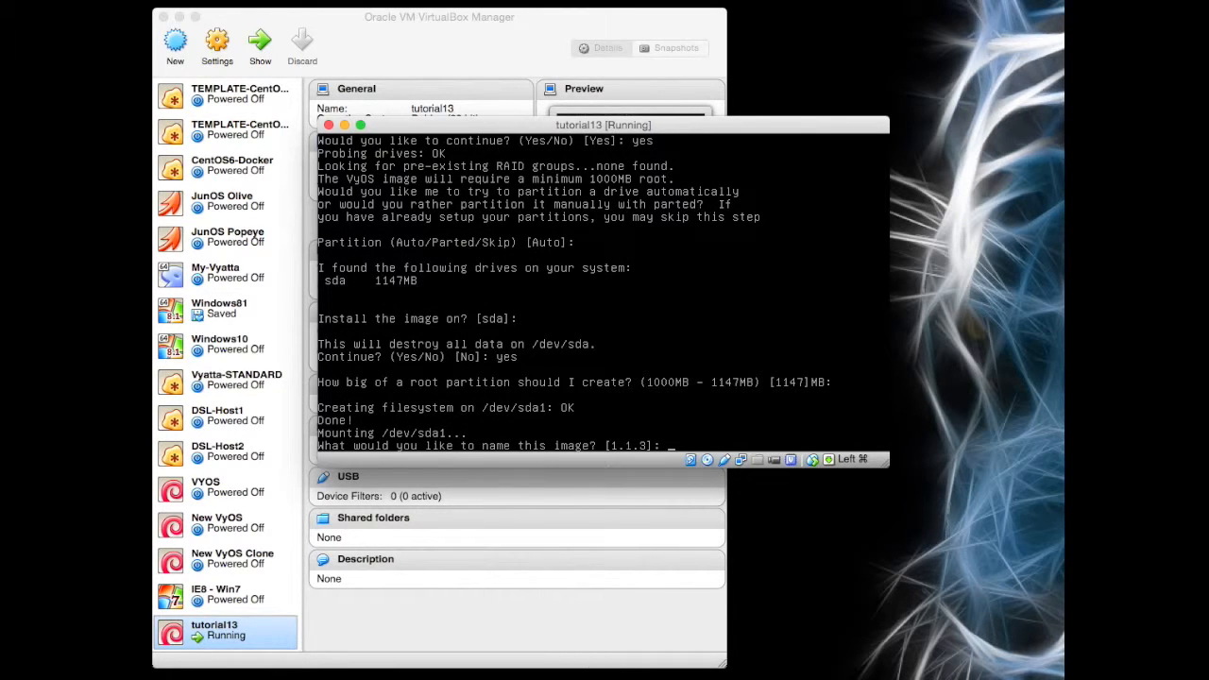
pyautogui.press('Return')
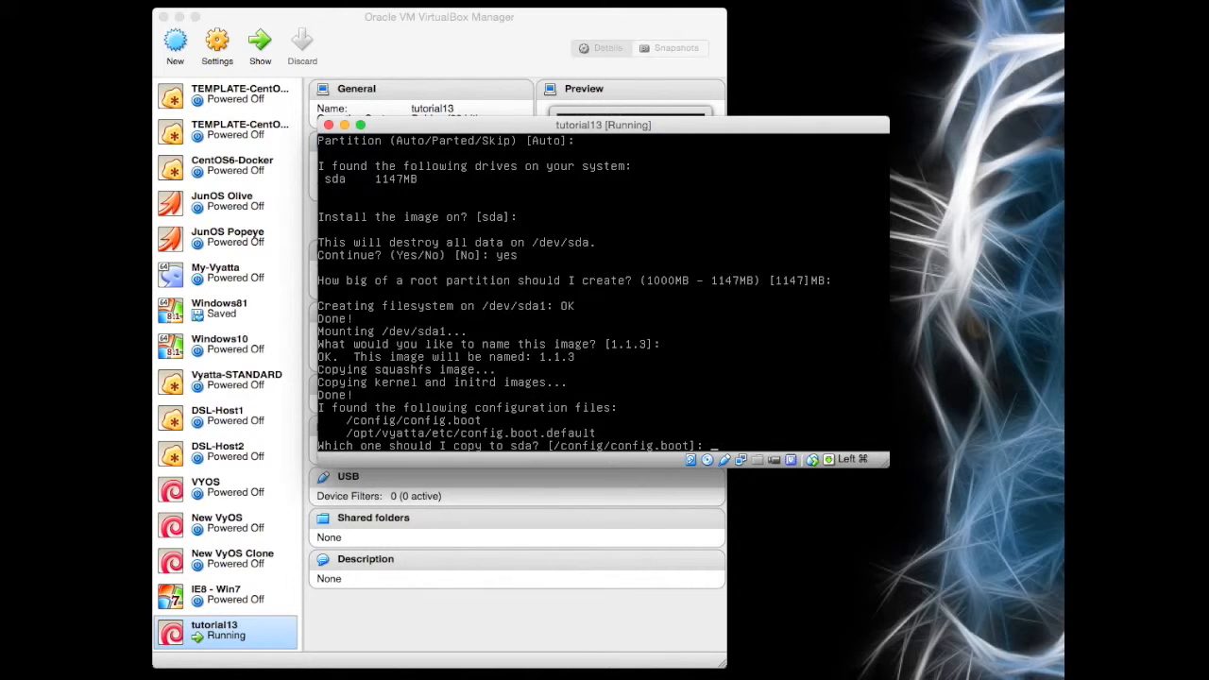
pyautogui.press('Return')
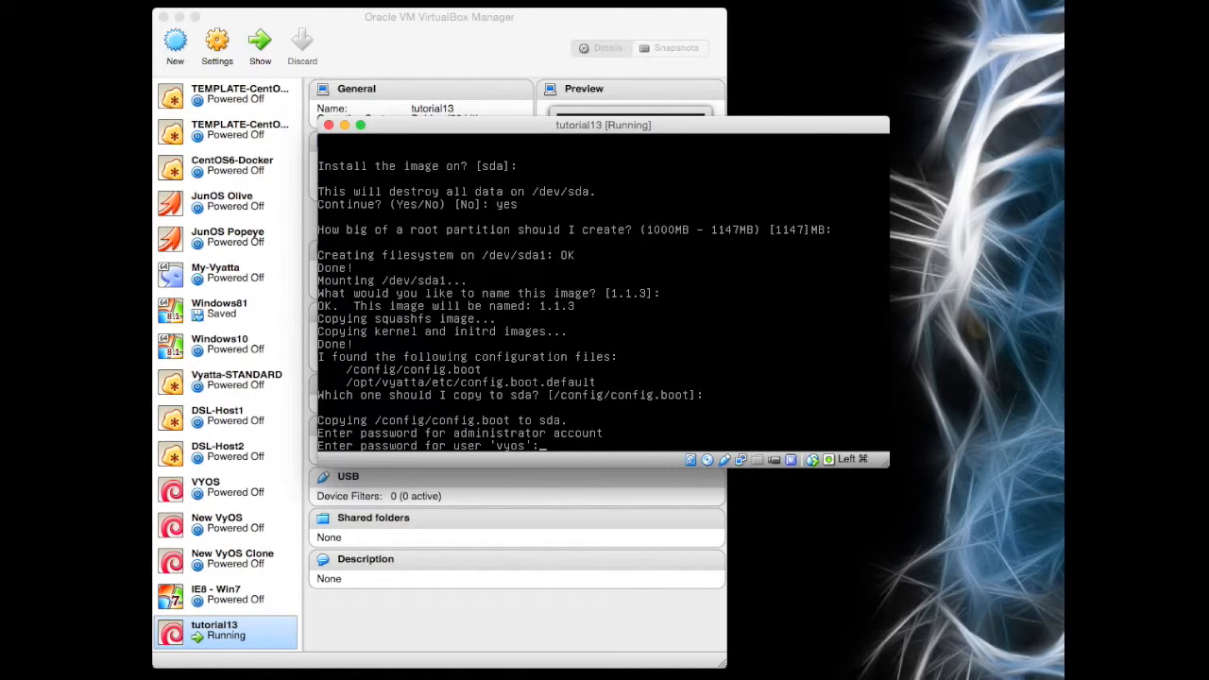
# Enter and retype the administrator password for user vyos and install the GRUB boot loader on sda
pyautogui.press('Return')
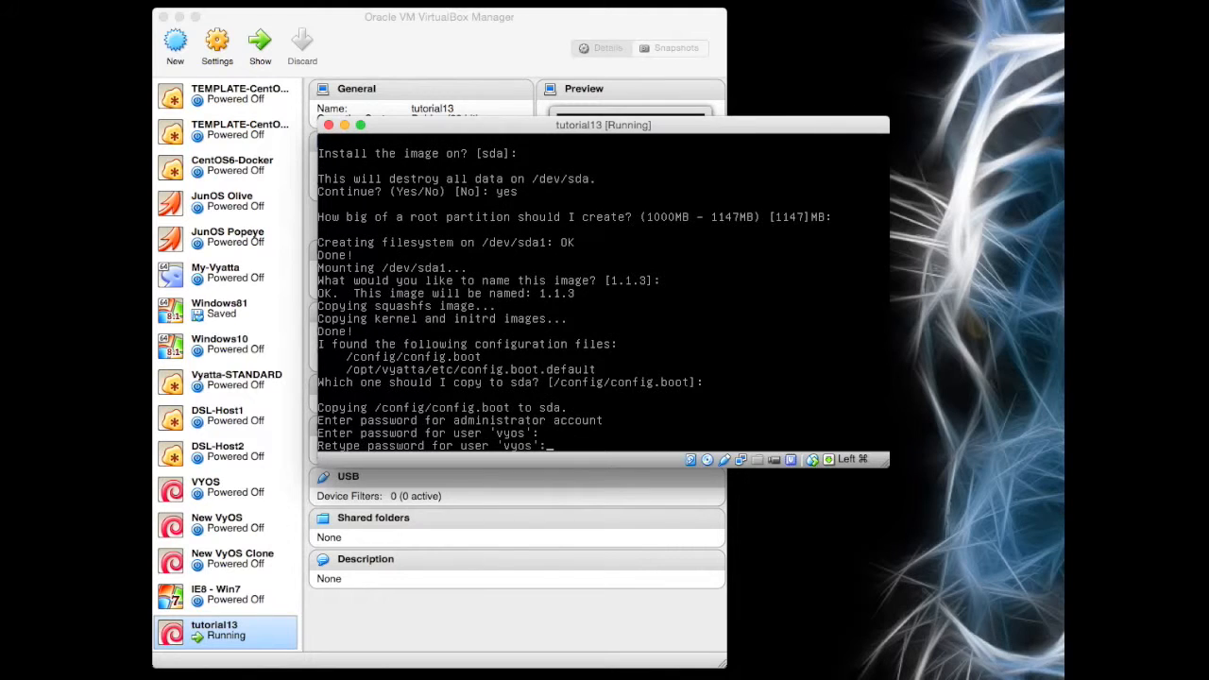
pyautogui.press('Return')
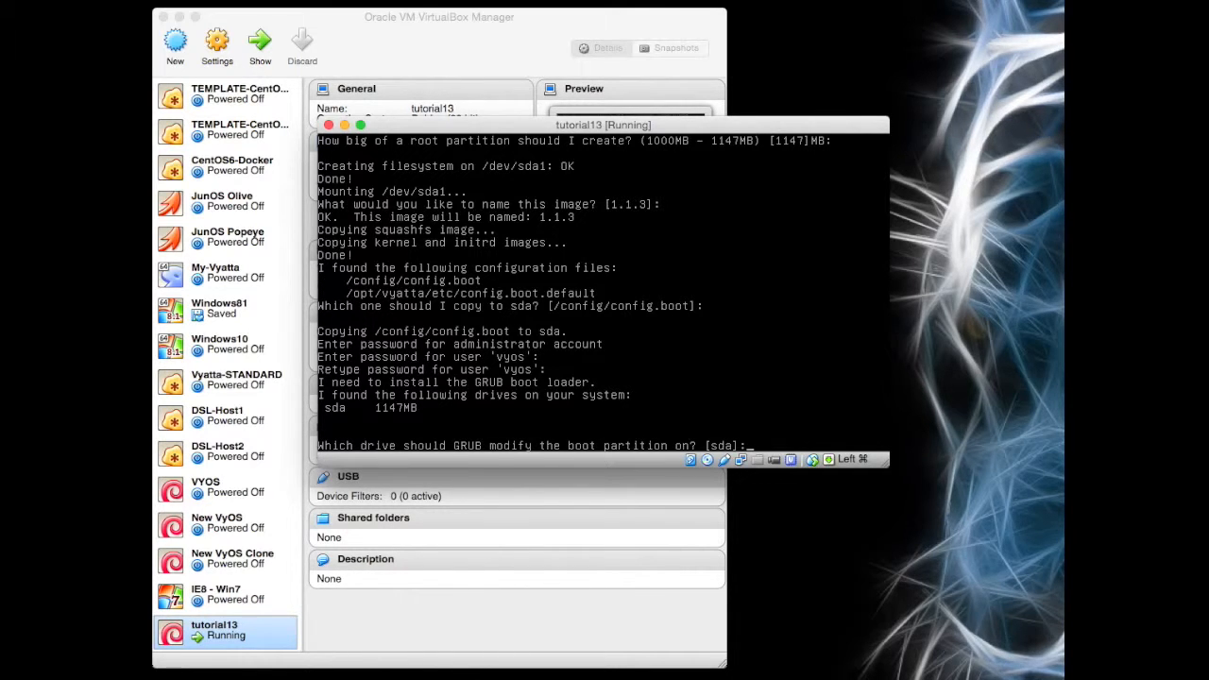
pyautogui.press('Return')
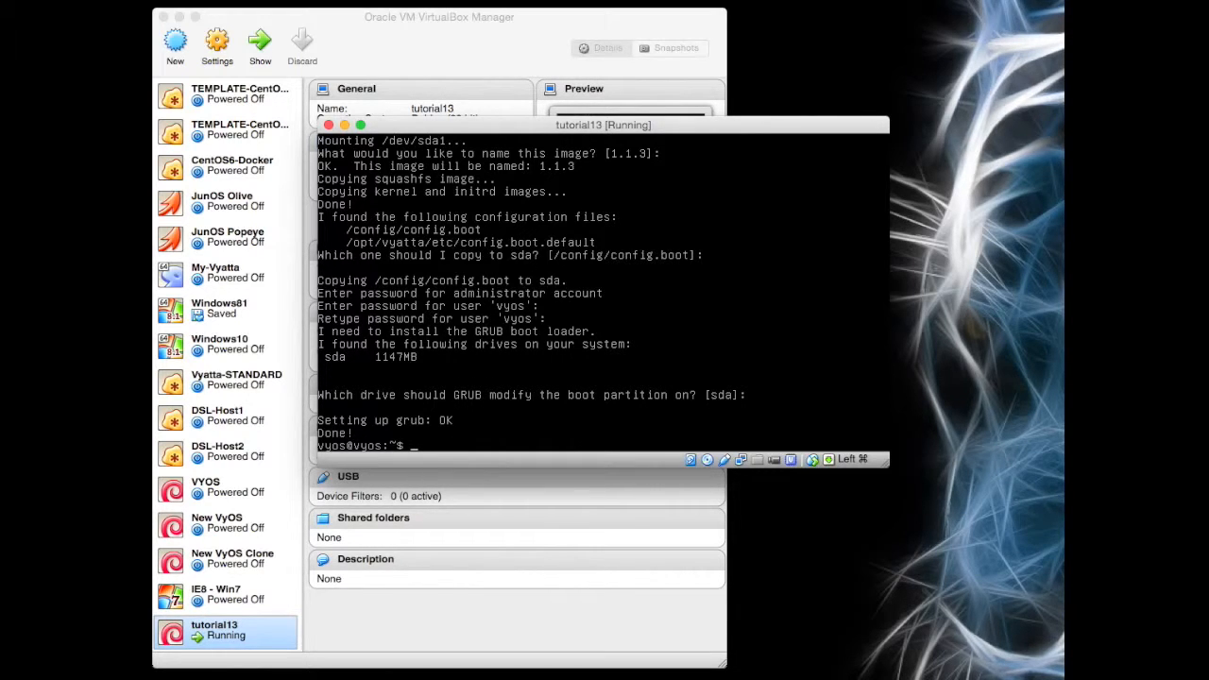
# Shut down the VyOS machine with the poweroff command and confirm with yes
pyautogui.write('poweroo')
pyautogui.press('BackSpace')
pyautogui.write('ff')
pyautogui.press('Return')
pyautogui.write('yes')
pyautogui.press('Return')
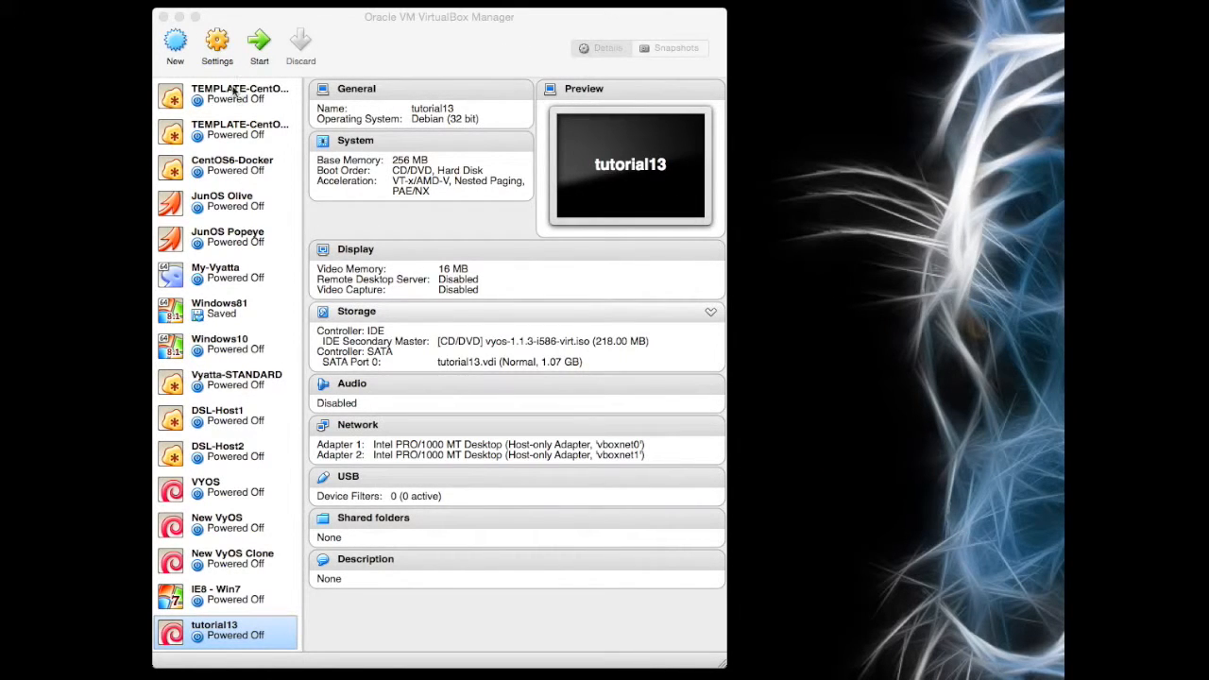
# Remove the CD/DVD drive holding vyos-1.1.3-i586-virt.iso from tutorial13's IDE controller and save the machine settings
pyautogui.click(217, 40)
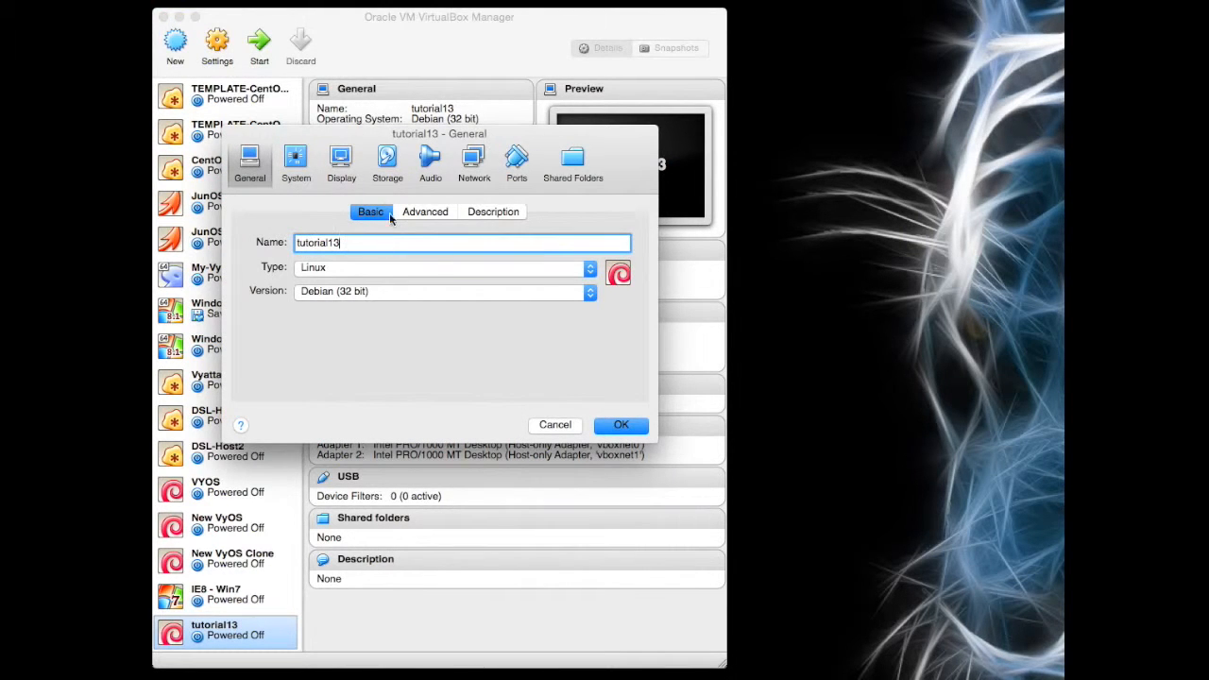
pyautogui.click(388, 162)
pyautogui.click(308, 255)
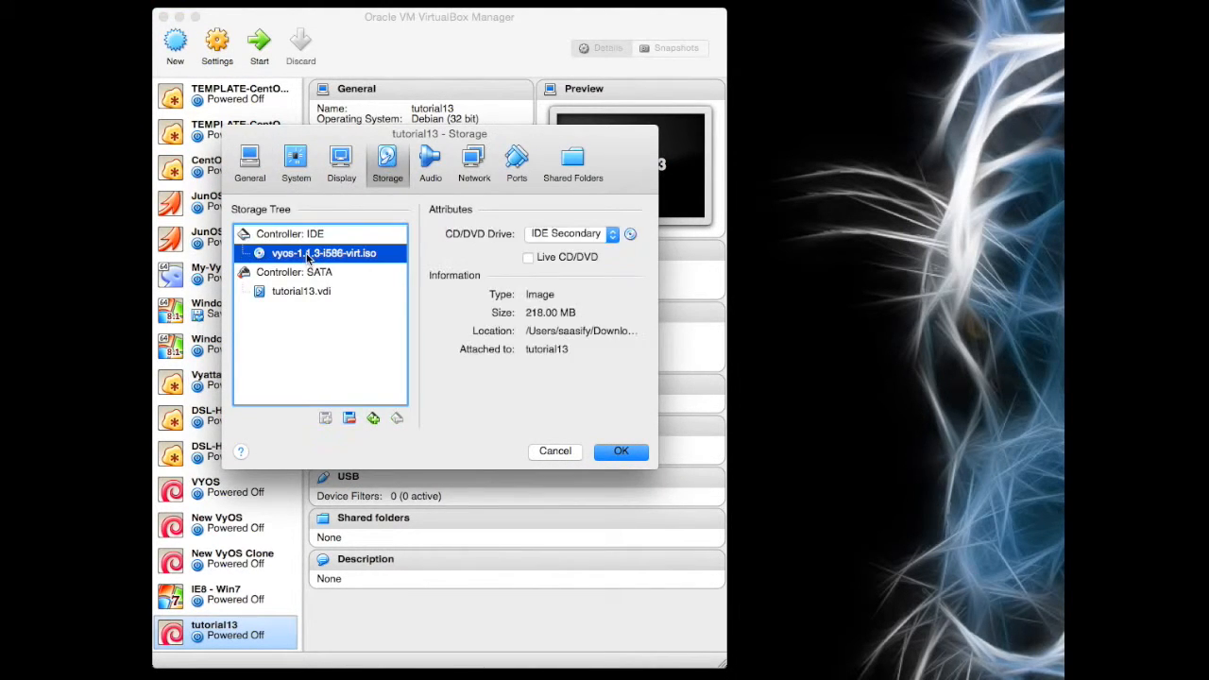
pyautogui.click(351, 421)
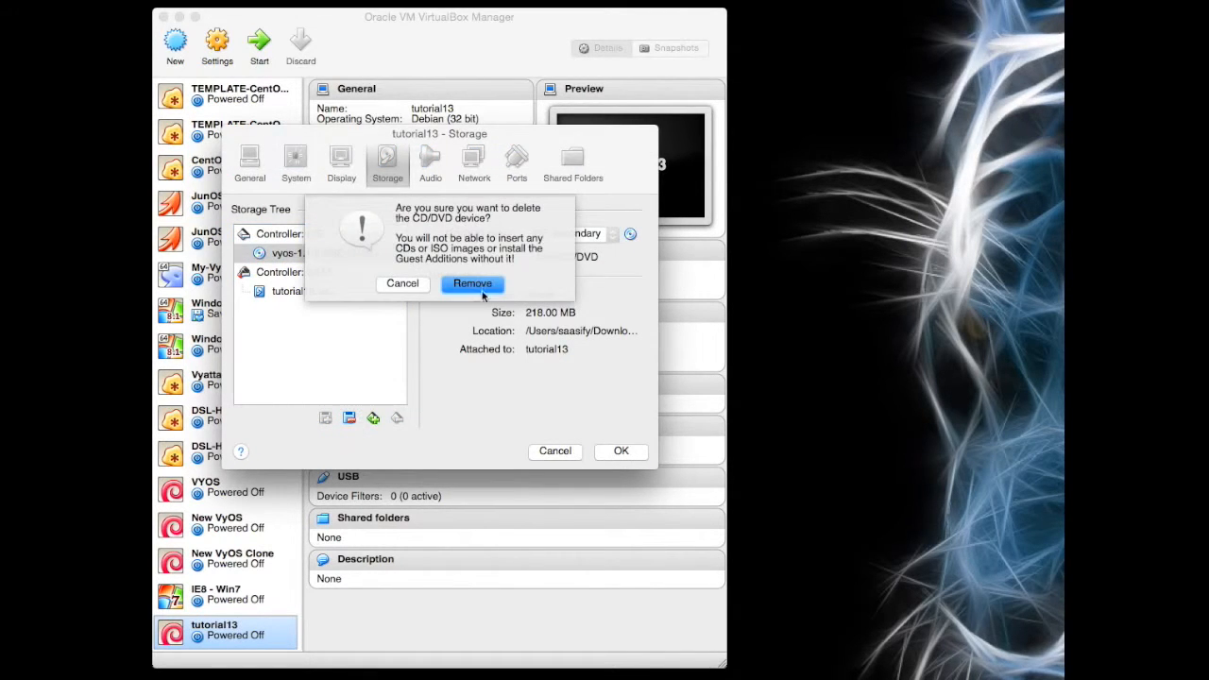
pyautogui.click(464, 284)
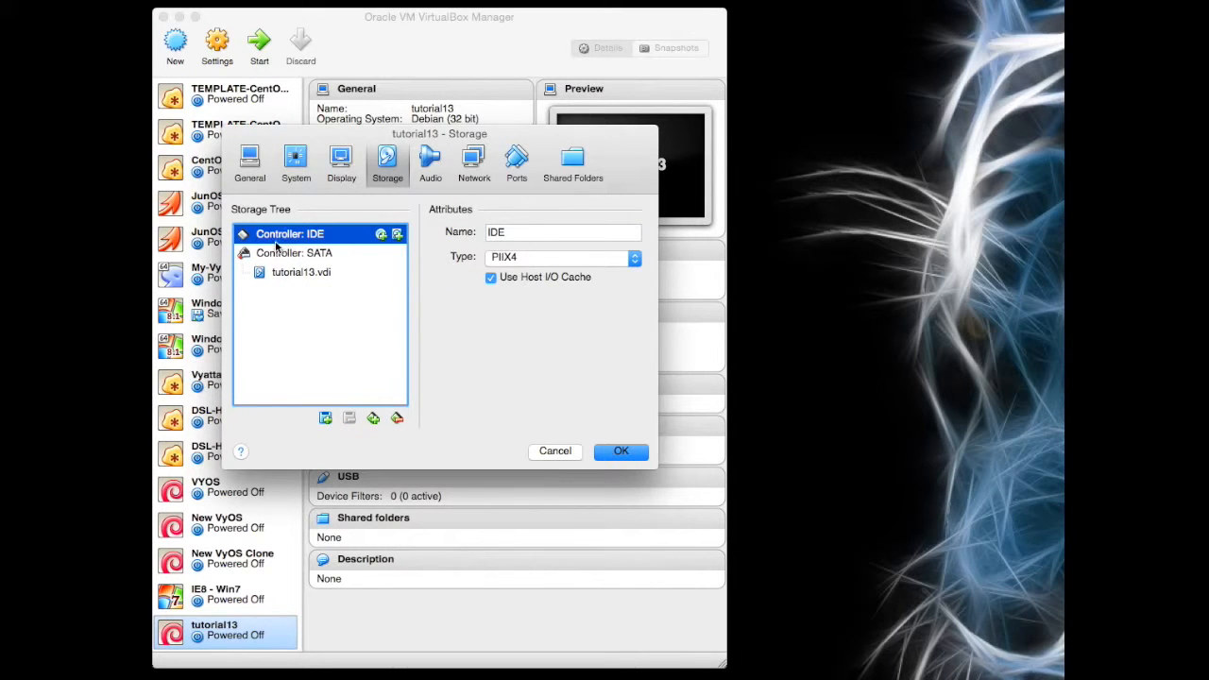
pyautogui.click(621, 452)
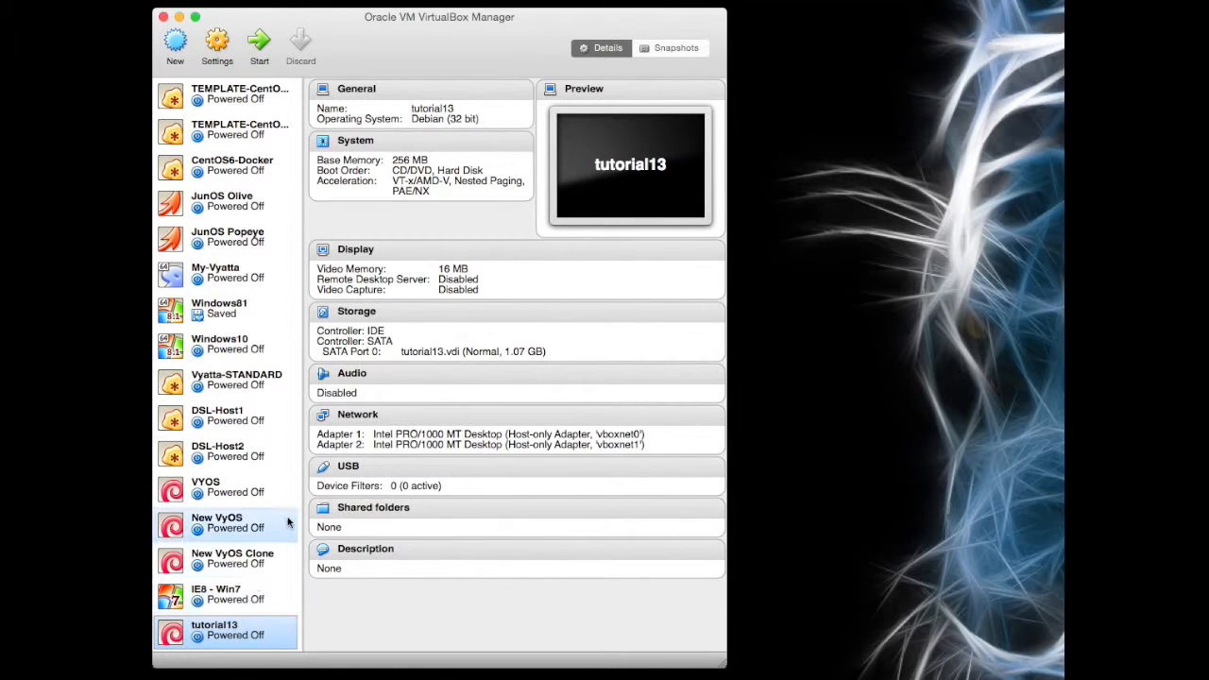
# Start tutorial13 from its hard disk and boot the VyOS 1.1.3 linux (KVM console) entry from the GRUB menu
pyautogui.click(278, 57)
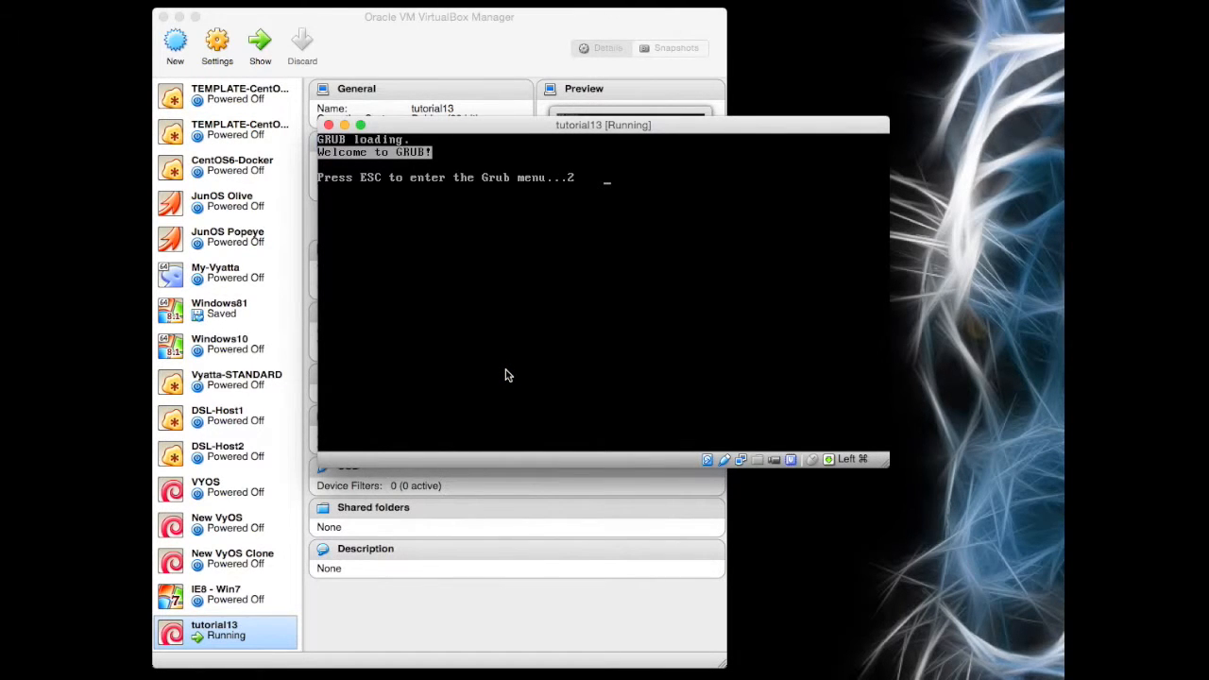
pyautogui.press('Escape')
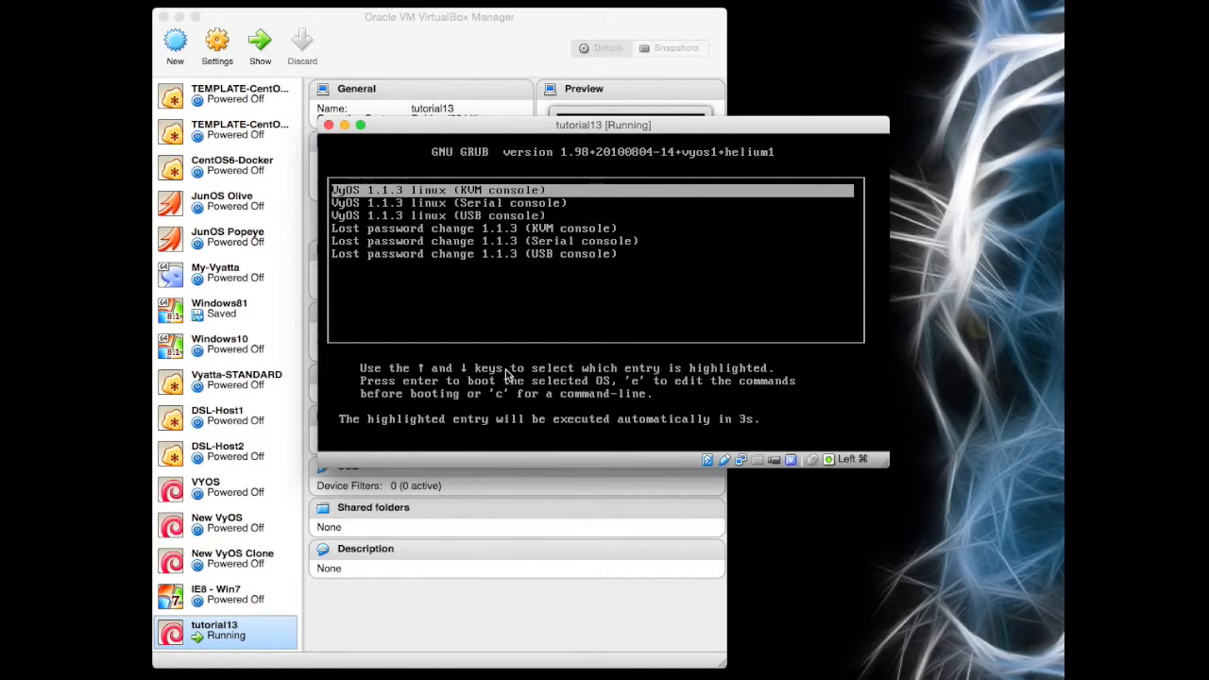
pyautogui.press('Return')
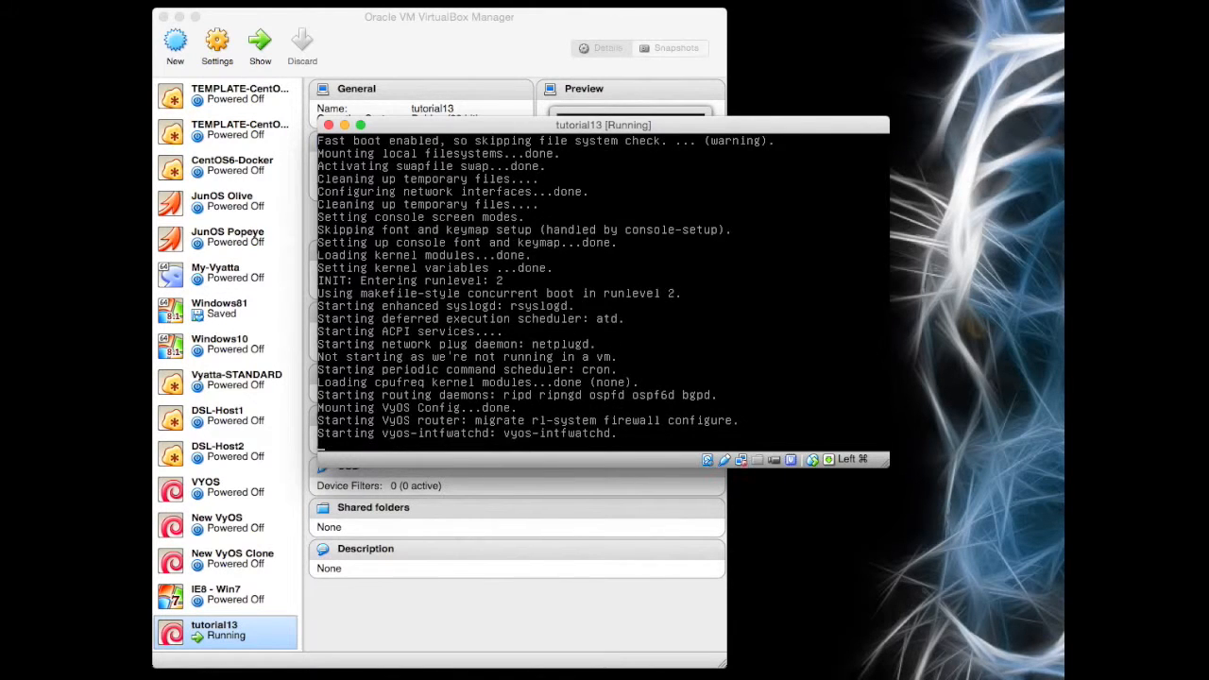
# Log in to the installed VyOS system as vyos with the account password and run show interfaces
pyautogui.write('vyos login: vyos')
pyautogui.press('Return')
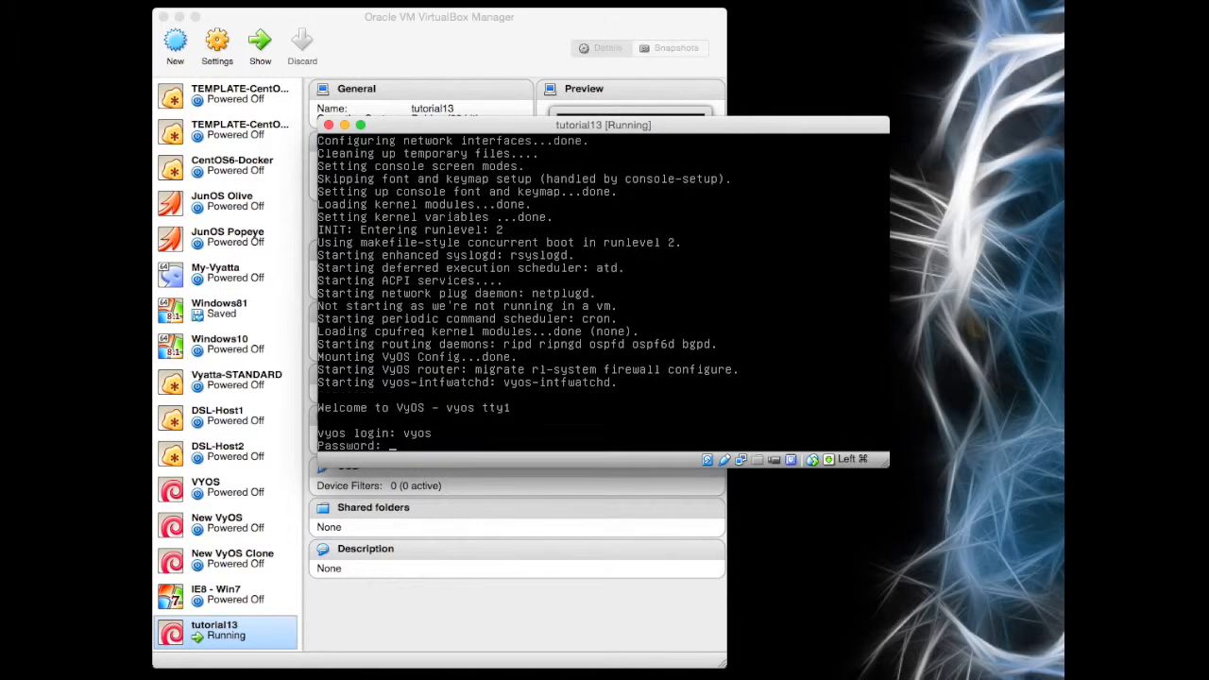
pyautogui.press('Return')
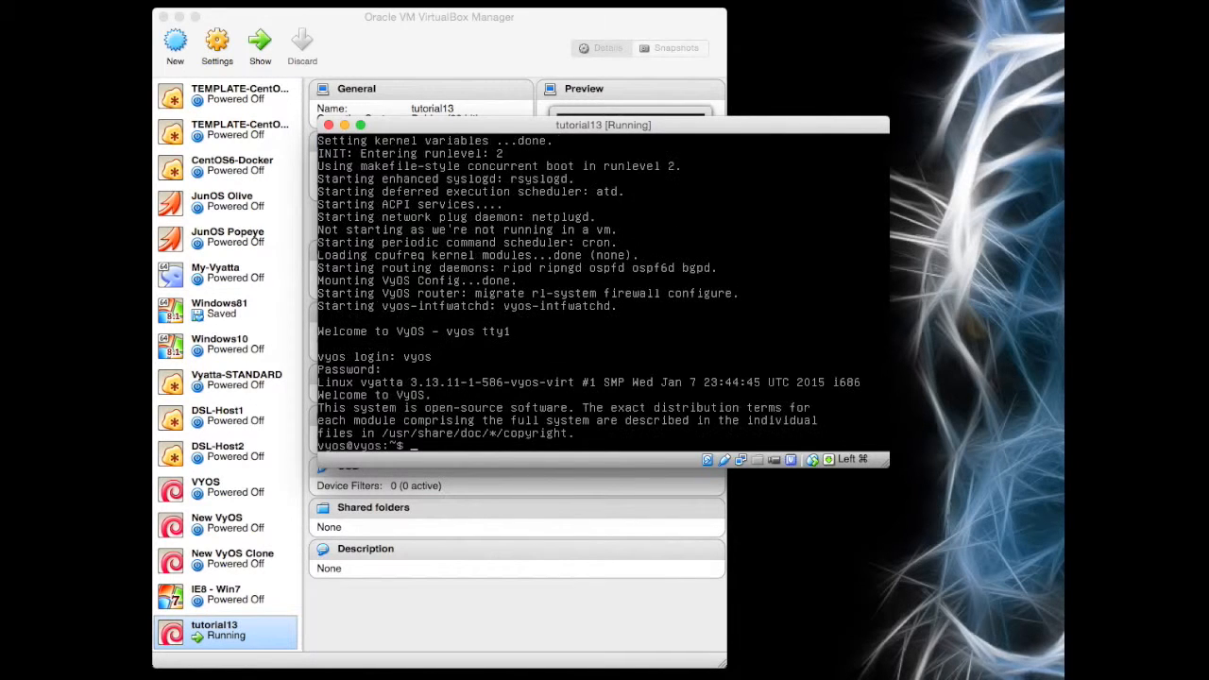
pyautogui.write('show interfaces')
pyautogui.press('Return')
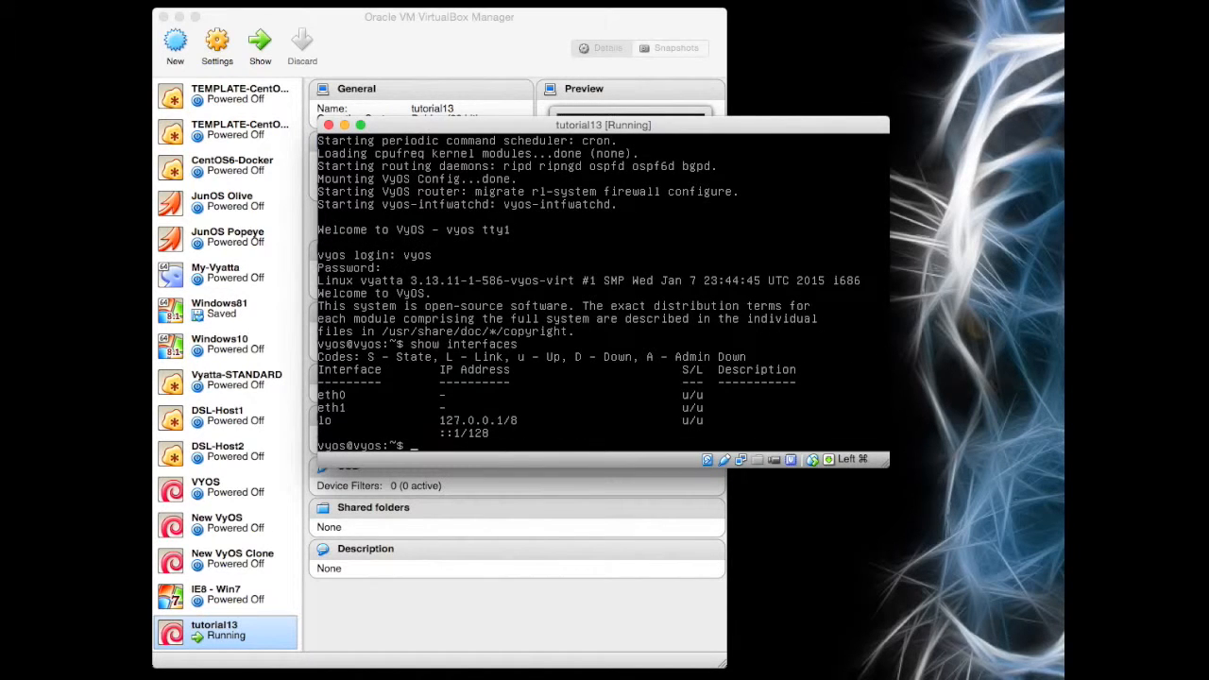